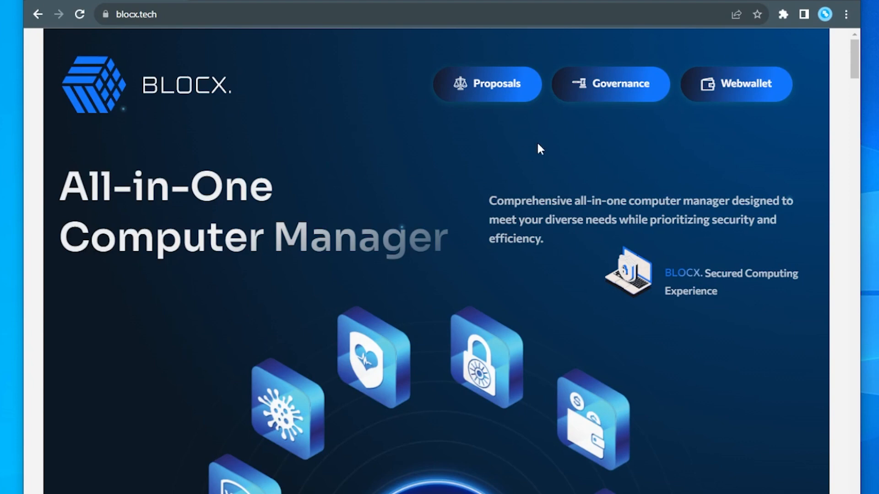
Download the Windows Wallet from the blocx.tech site and show the finished download in its folder.
left_click_drag(853, 72, 854, 174)
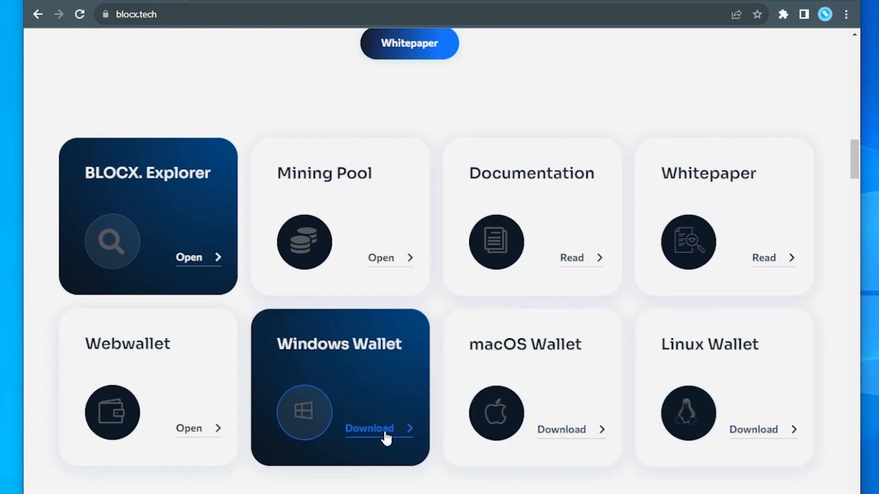
left_click(386, 437)
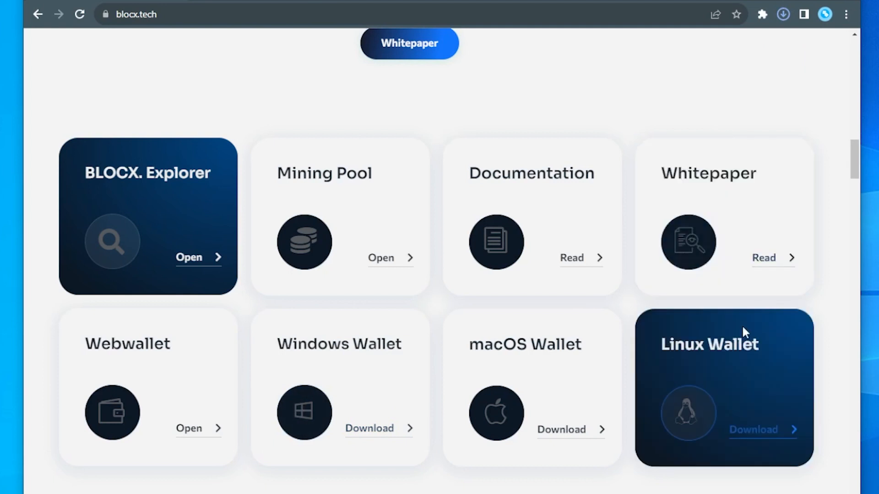
left_click(782, 14)
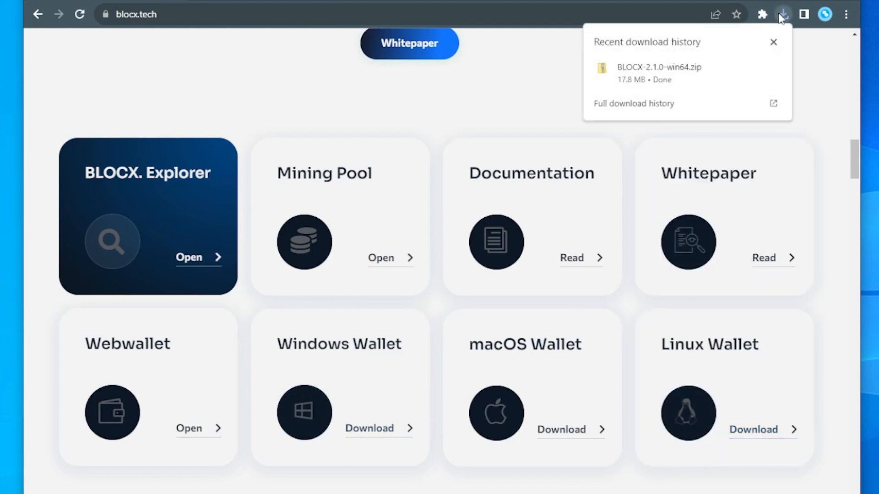
left_click(751, 67)
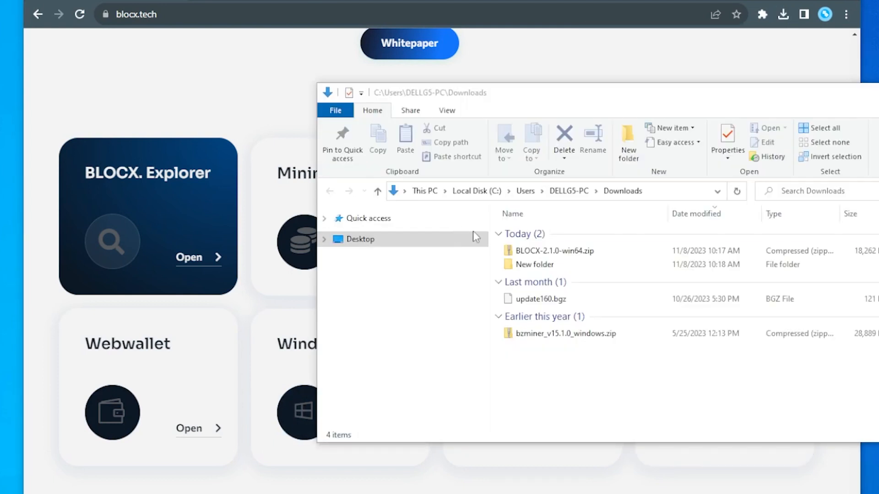
Extract all files from BLOCX-2.1.0-win64.zip and close the Downloads folder window.
right_click(557, 251)
left_click(582, 304)
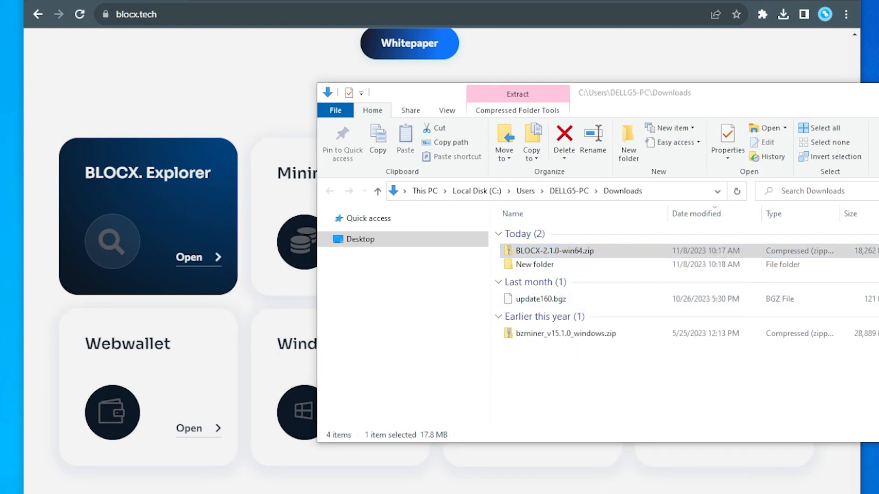
right_click(553, 251)
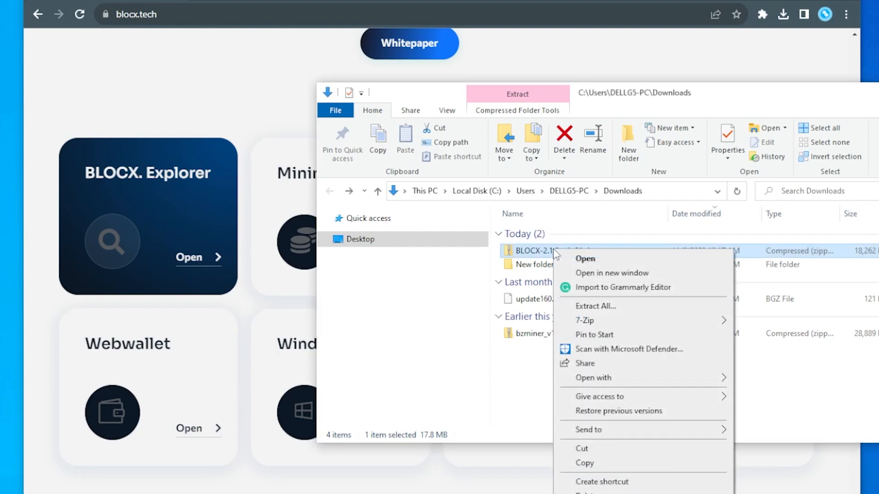
left_click(594, 306)
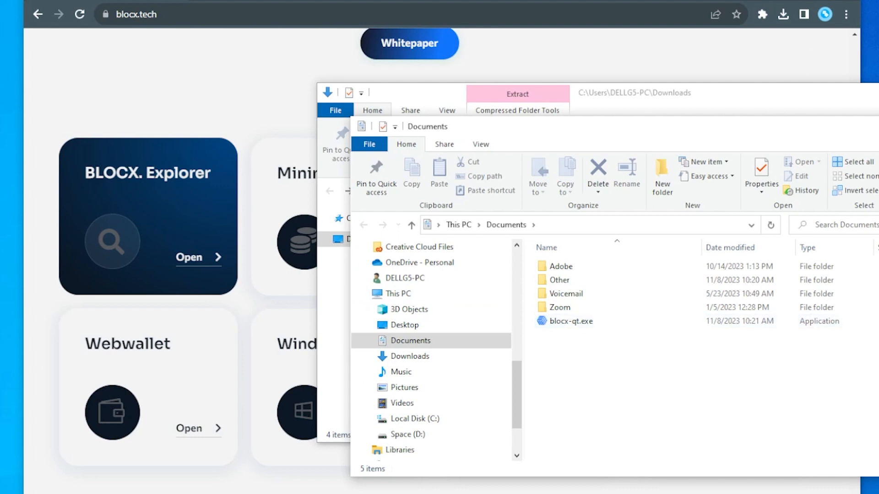
left_click(878, 93)
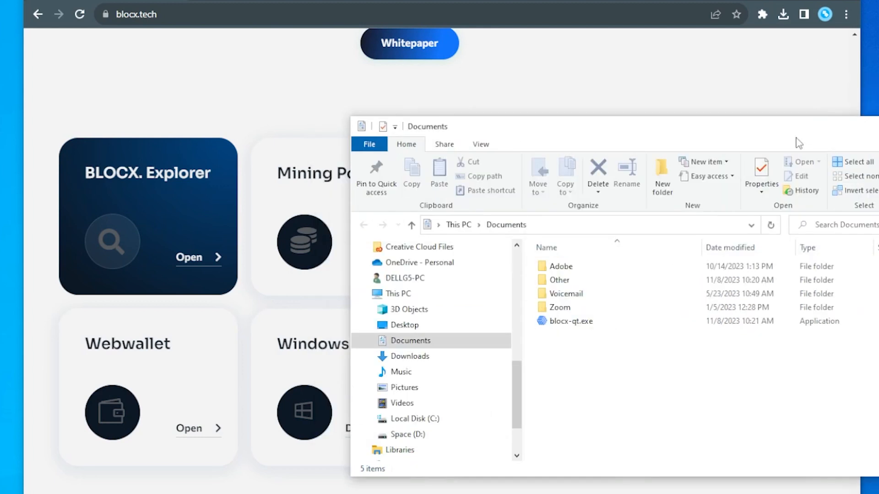
Run blocx-qt.exe from Documents, overriding the SmartScreen block.
double_click(572, 322)
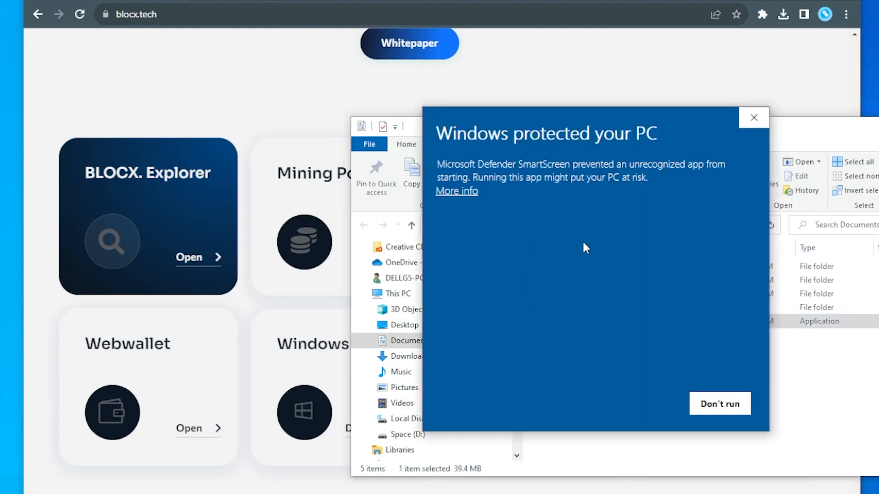
left_click(461, 194)
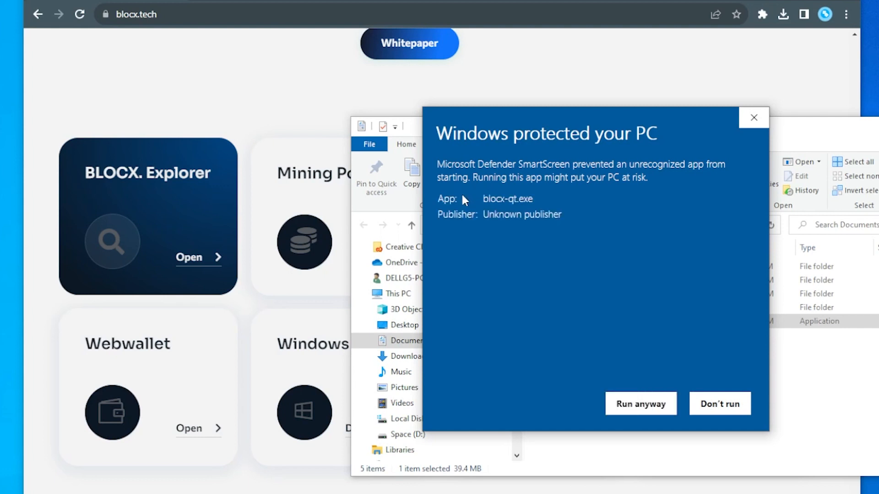
left_click(647, 405)
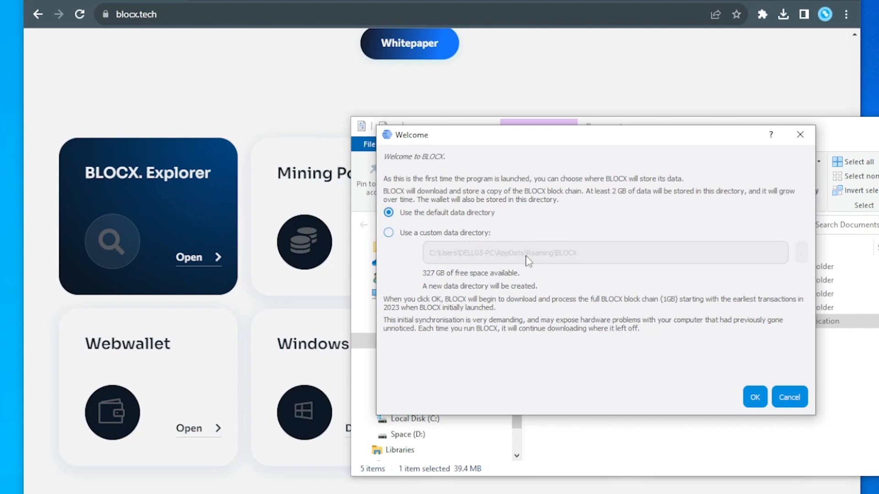
Accept the default data directory for BLOCX and allow the app through the firewall on private networks.
left_click(755, 396)
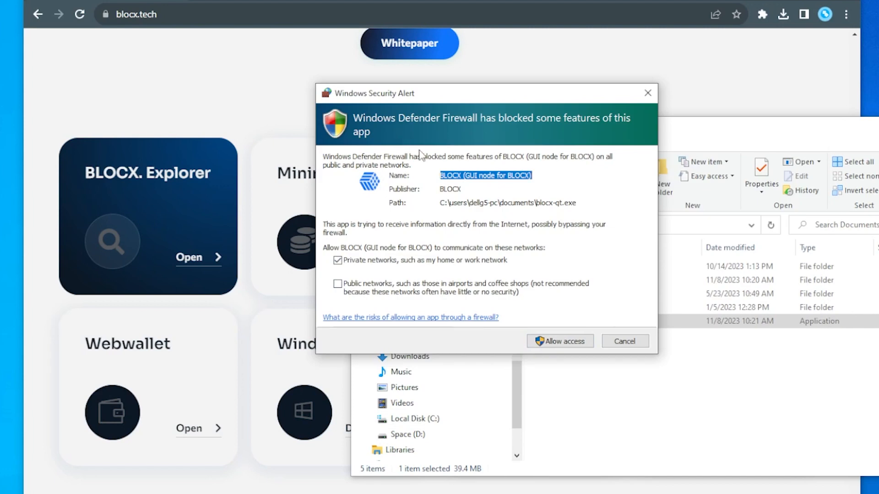
left_click(546, 344)
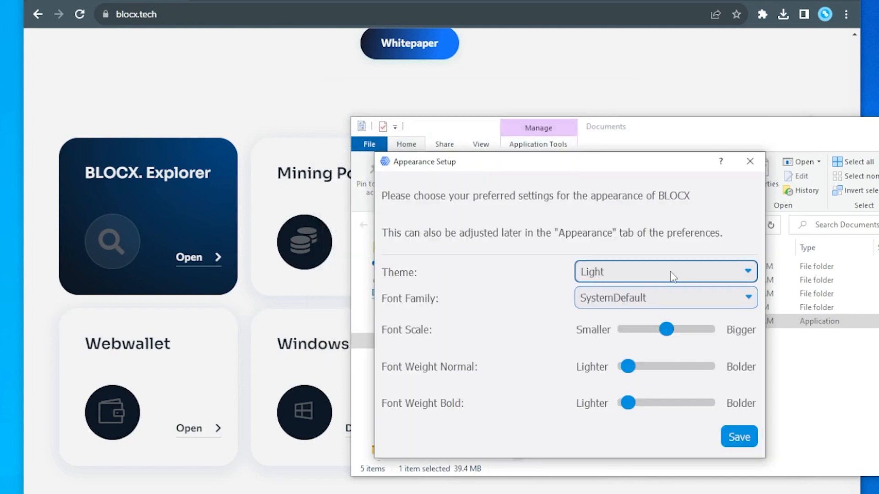
Set the wallet's theme to Dark and save the appearance settings.
left_click(673, 277)
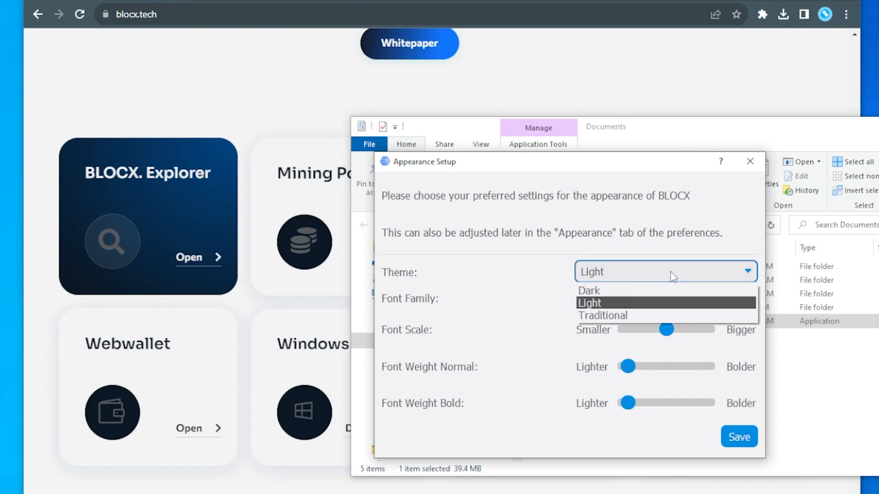
left_click(641, 290)
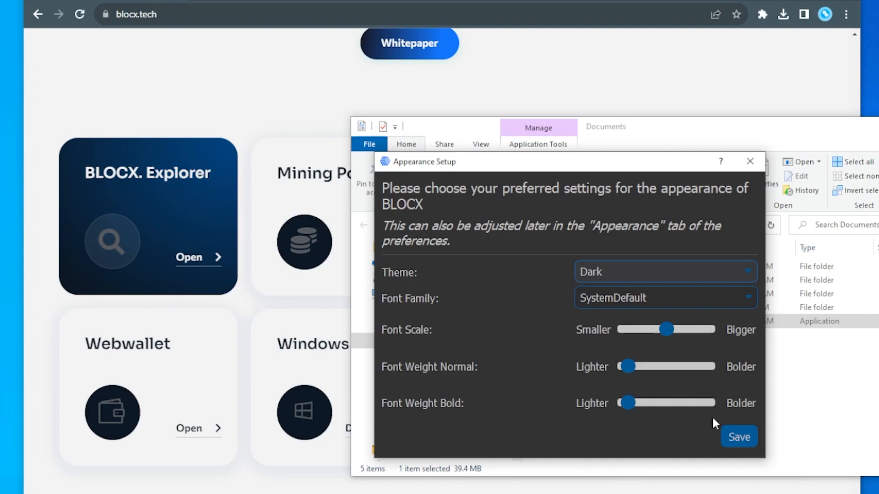
left_click(730, 435)
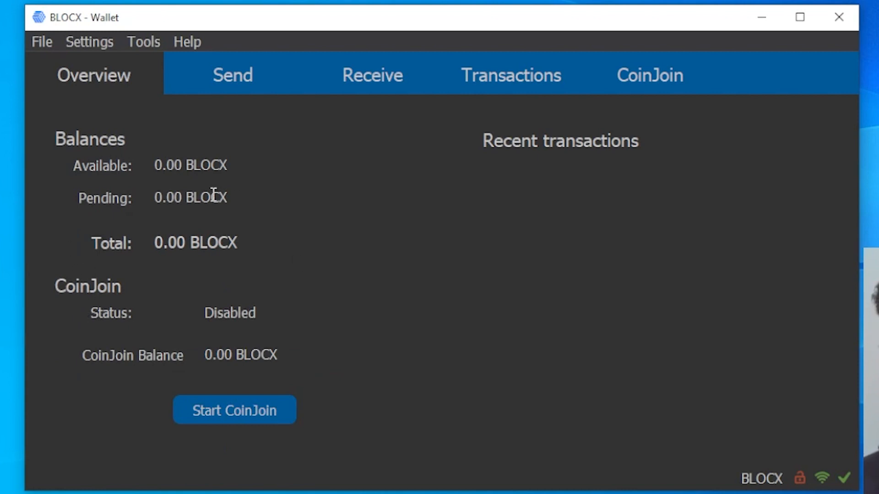
Start the Encrypt Wallet command for the BLOCX wallet.
mouse_move(187, 237)
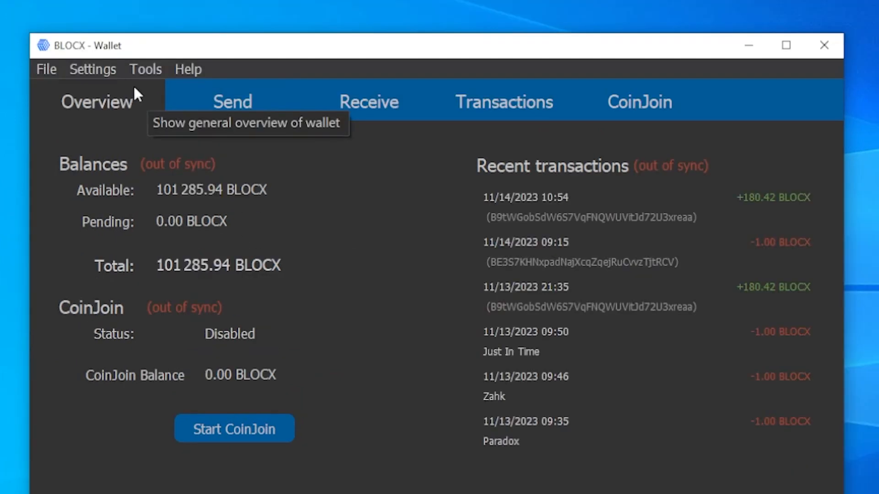
left_click(88, 70)
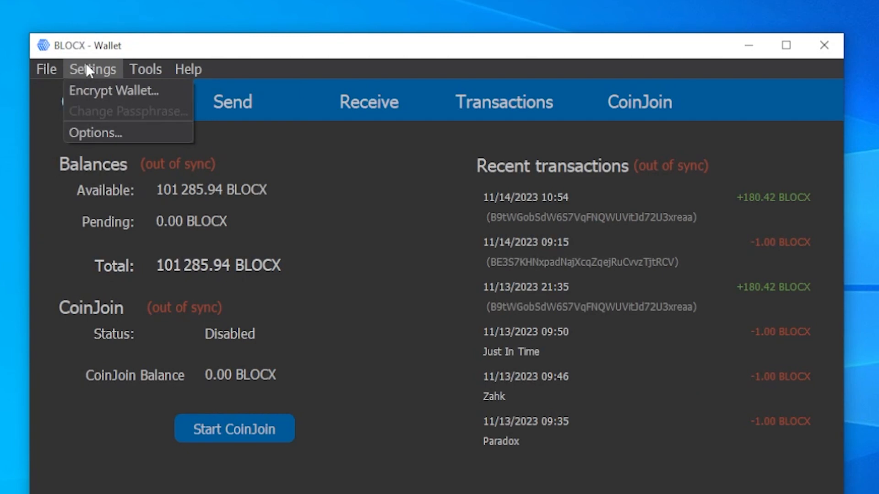
left_click(94, 89)
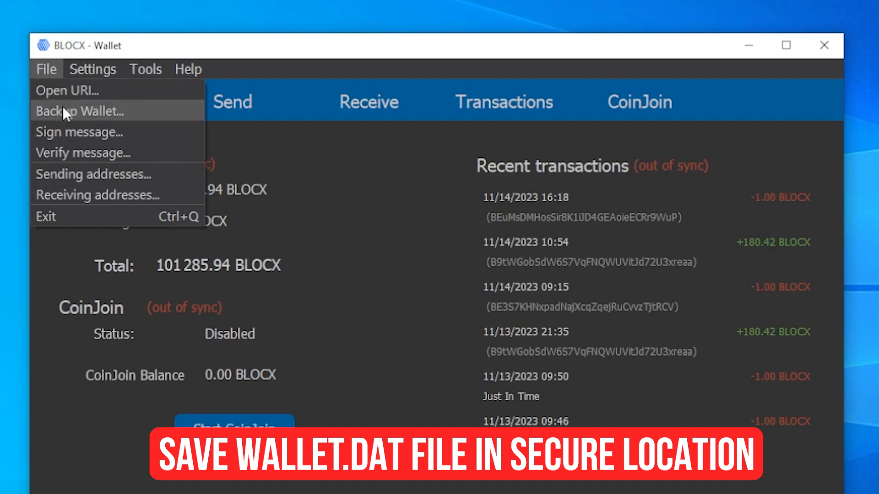
Back up the wallet to the Documents folder as wallet.dat.
left_click(62, 106)
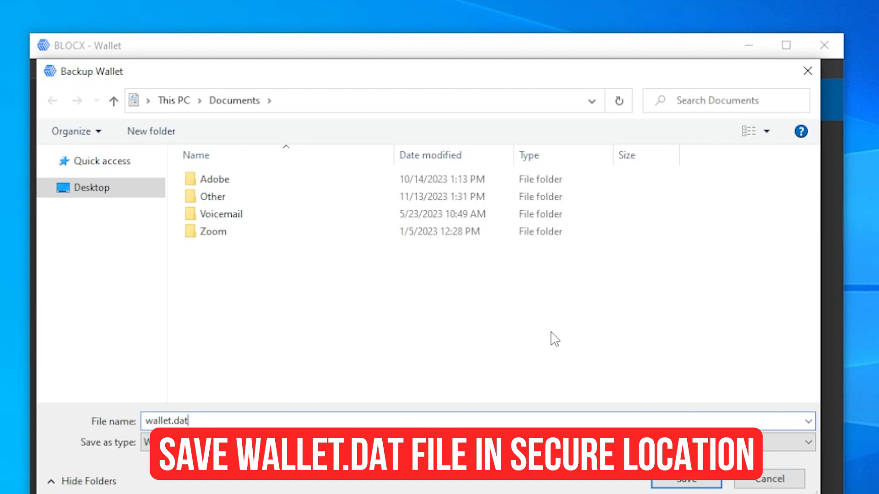
left_click(667, 483)
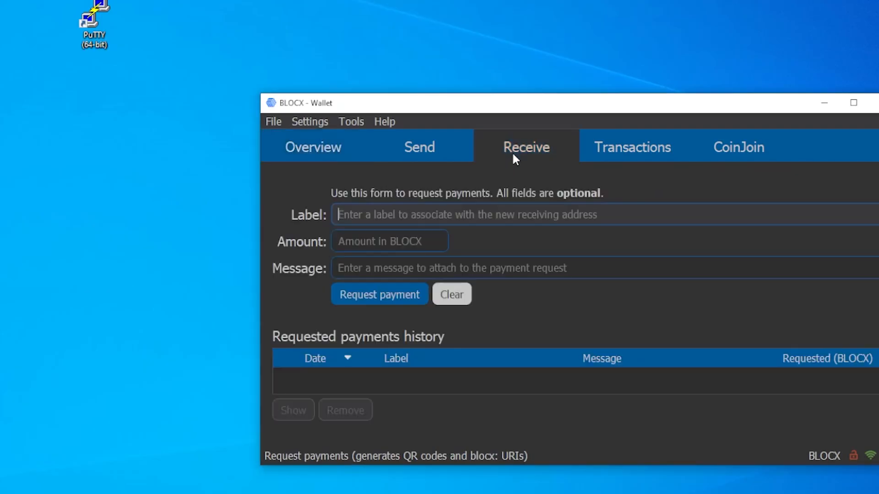
Create a payment request with the label "deposit" and no amount or message.
left_click(371, 219)
type("deposit")
left_click(392, 300)
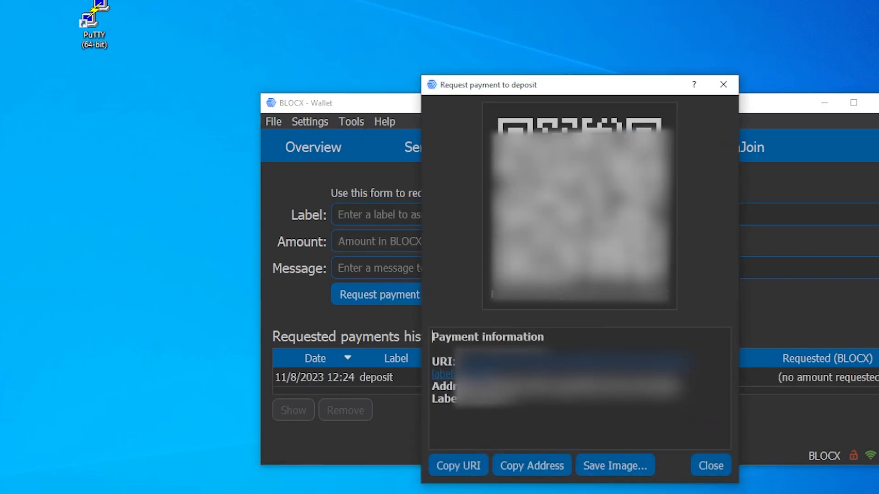
Copy the receiving address from the deposit payment request and close the request window.
double_click(503, 387)
right_click(503, 387)
left_click(523, 393)
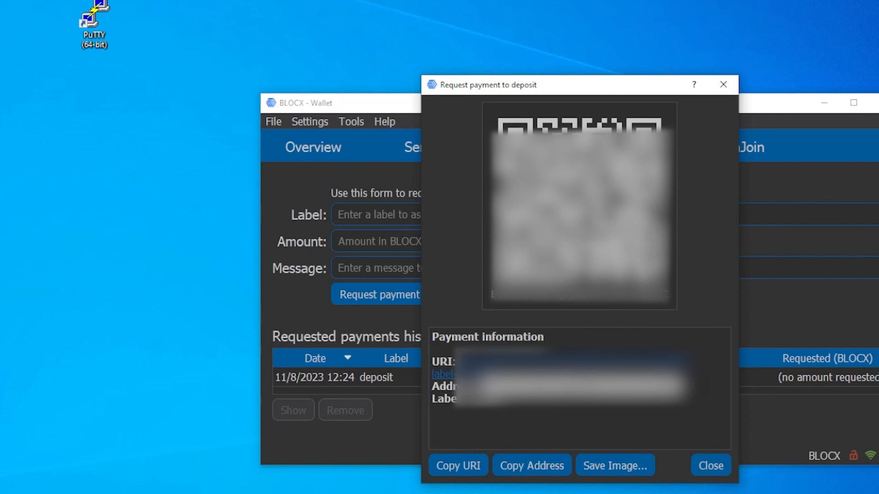
key("Escape")
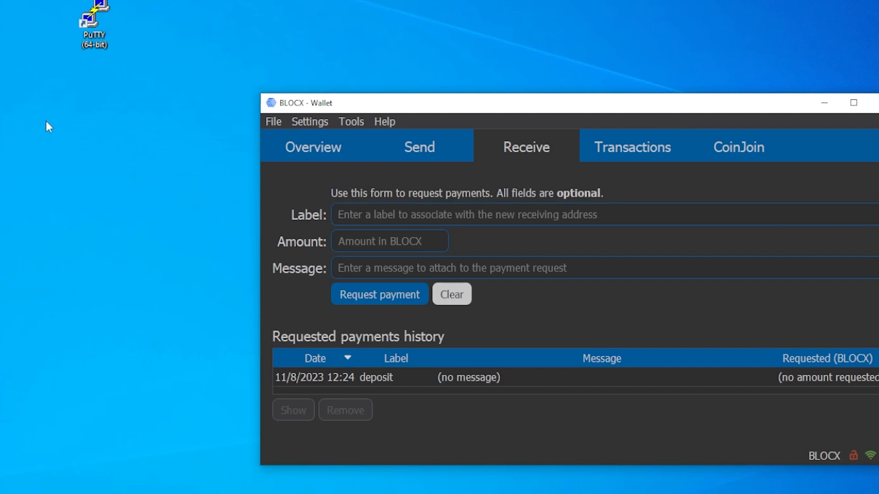
Return to the wallet overview, open the debug console and place an empty Notepad window beside it.
left_click(331, 147)
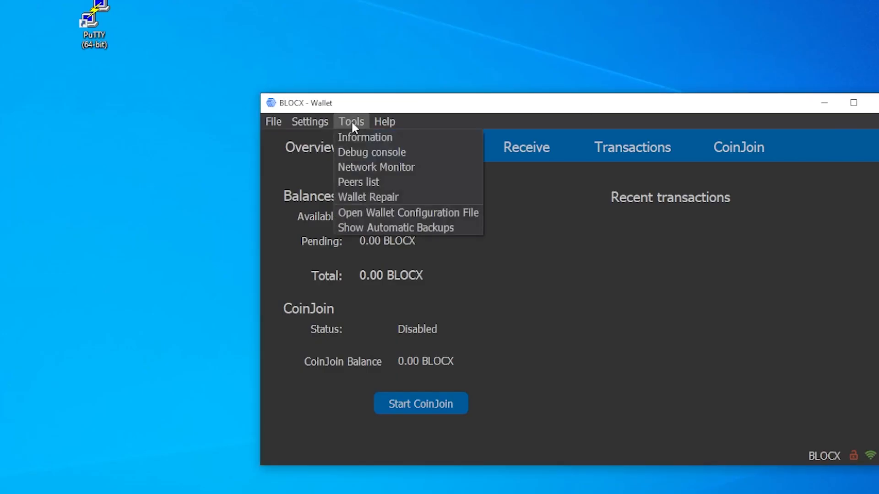
left_click(357, 153)
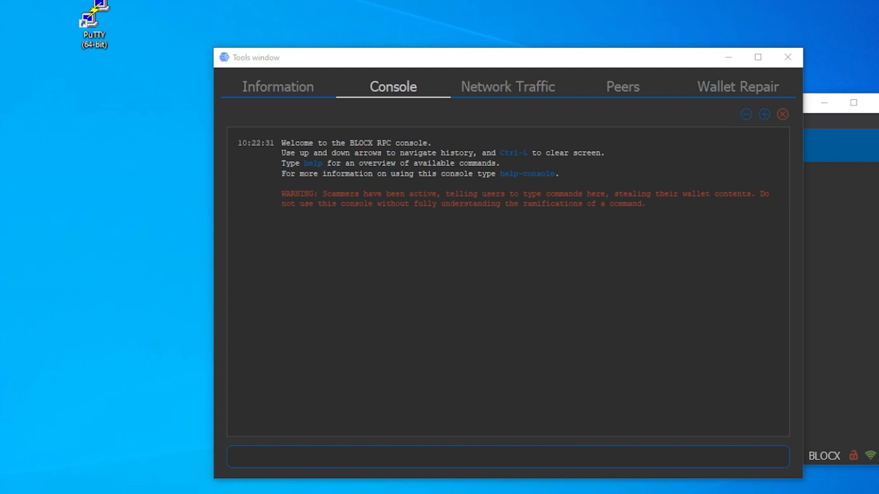
left_click_drag(201, 137, 314, 238)
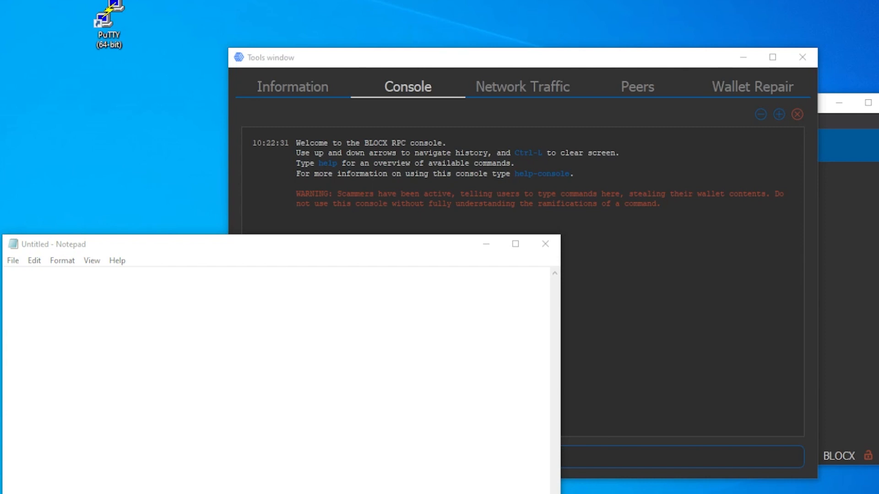
Generate a new wallet address by running getnewaddress in the console.
left_click(446, 85)
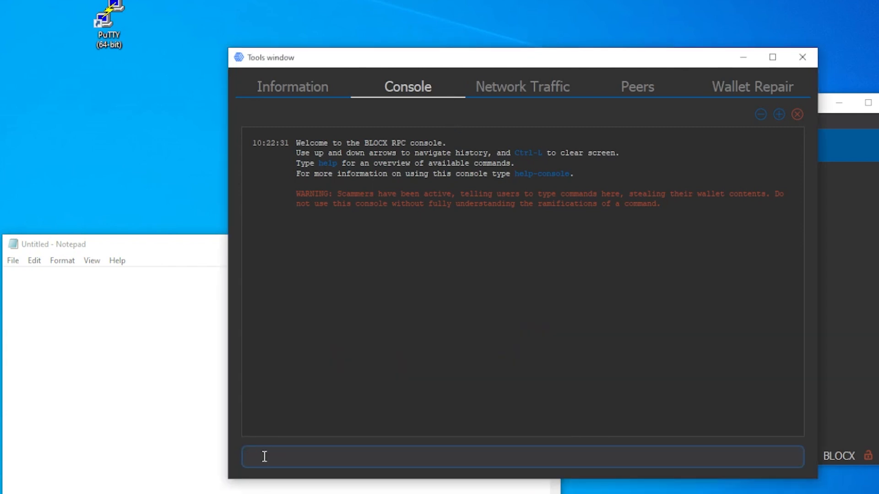
type("getnewaddress")
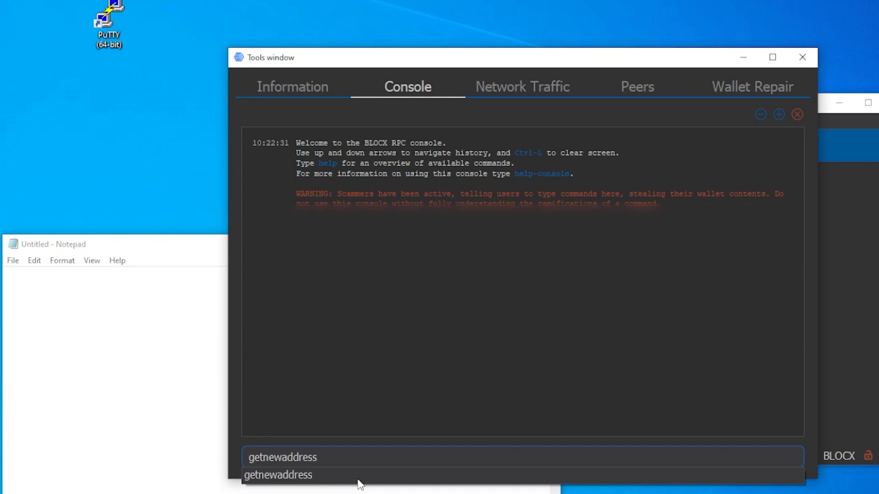
key("Return")
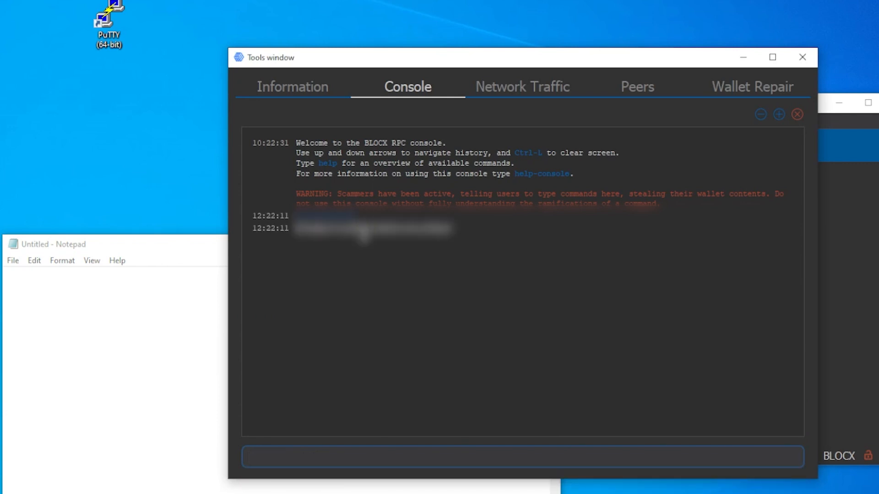
Copy the generated address from the console into the empty Notepad document.
double_click(358, 231)
left_click(59, 293)
key("ctrl+v")
Add the heading "Masternode fee" on its own line above the pasted address in Notepad.
key("Home")
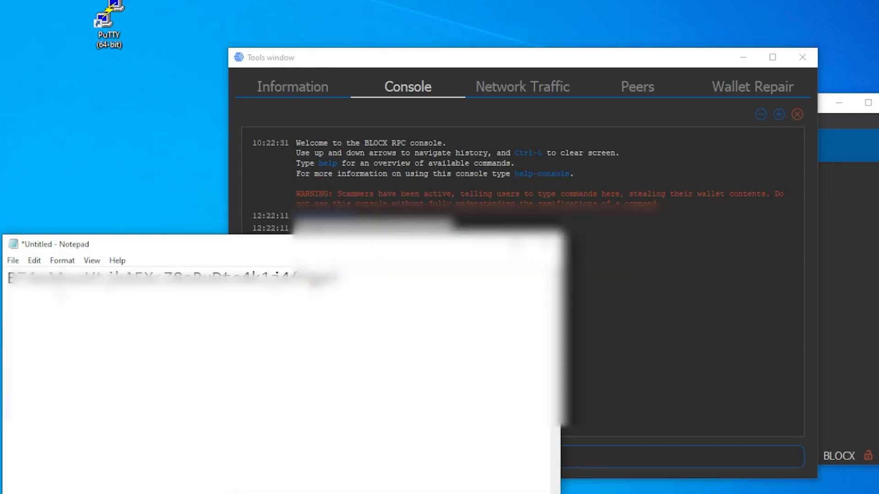
key("Return")
key("Return")
key("Up")
type("Masternode f")
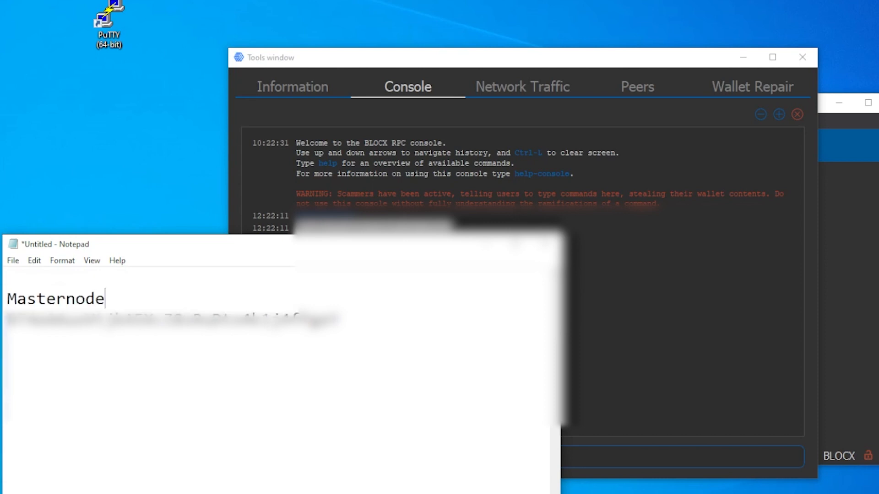
type("ee")
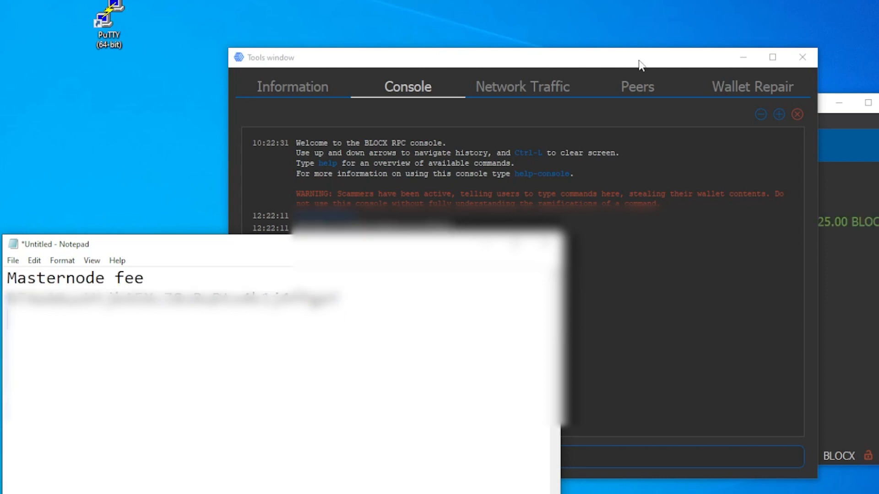
Close the debug console and enter the masternode fee address from Notepad as the recipient of a new payment.
left_click(685, 61)
left_click(794, 63)
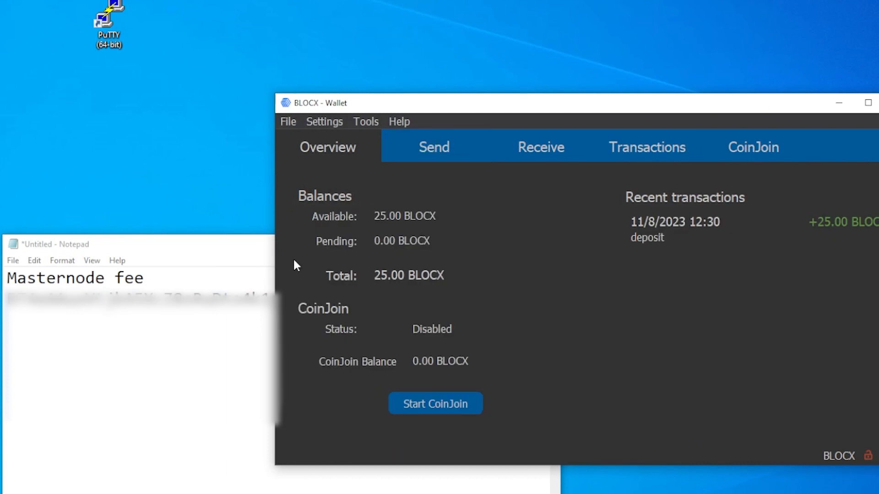
left_click(434, 158)
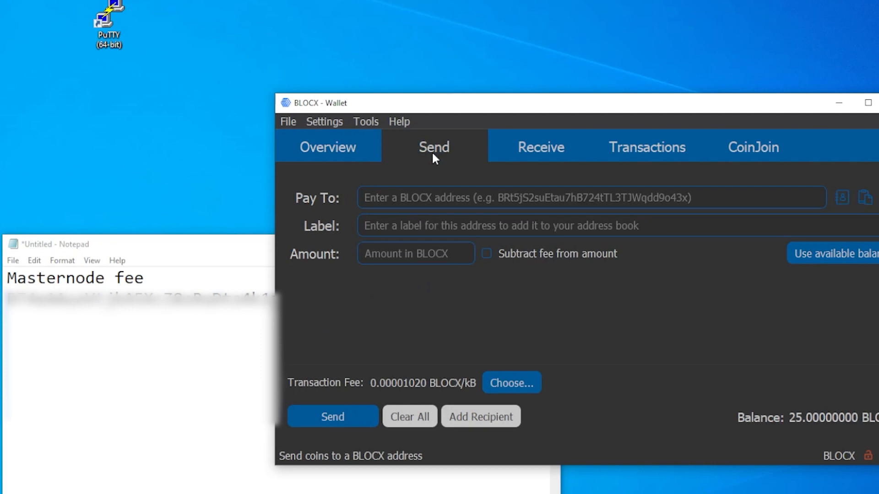
double_click(112, 298)
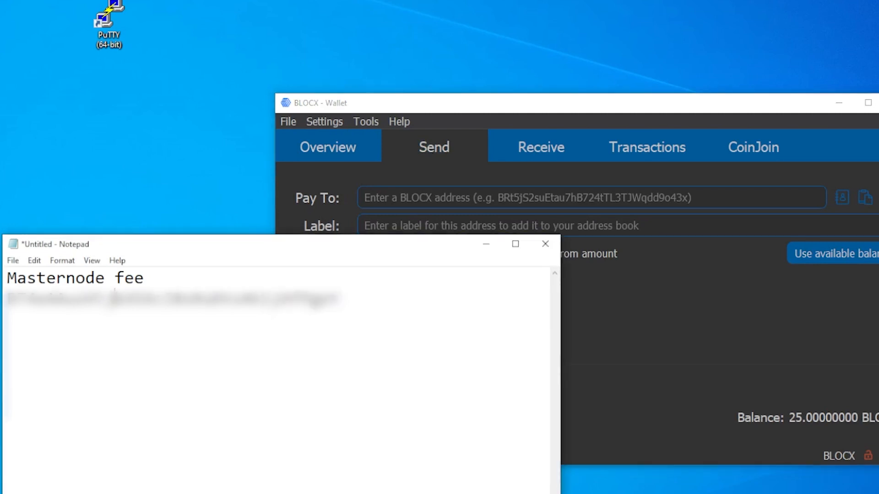
left_click(396, 198)
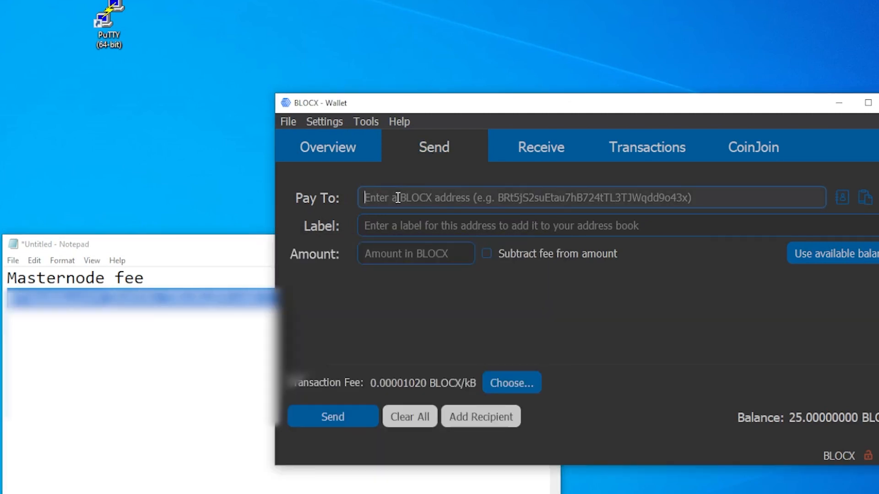
key("ctrl+v")
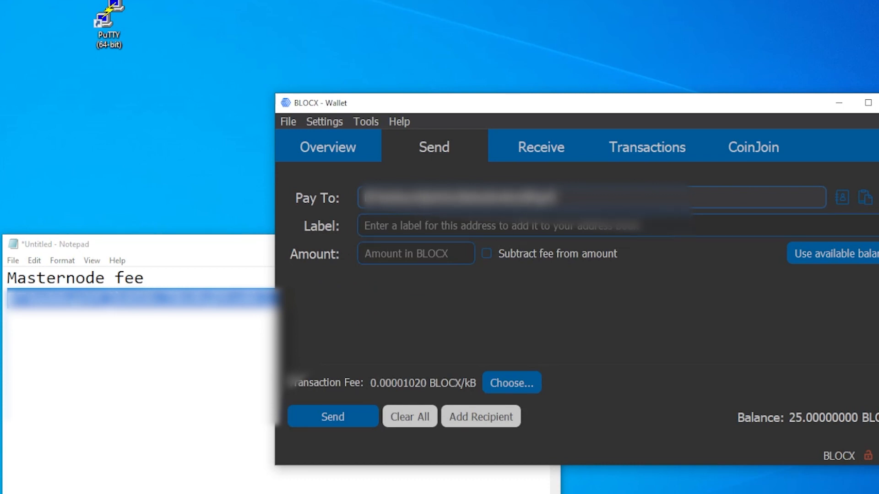
Set the payment amount to 5 BLOCX, then send it to the masternode fee address and confirm.
left_click(378, 255)
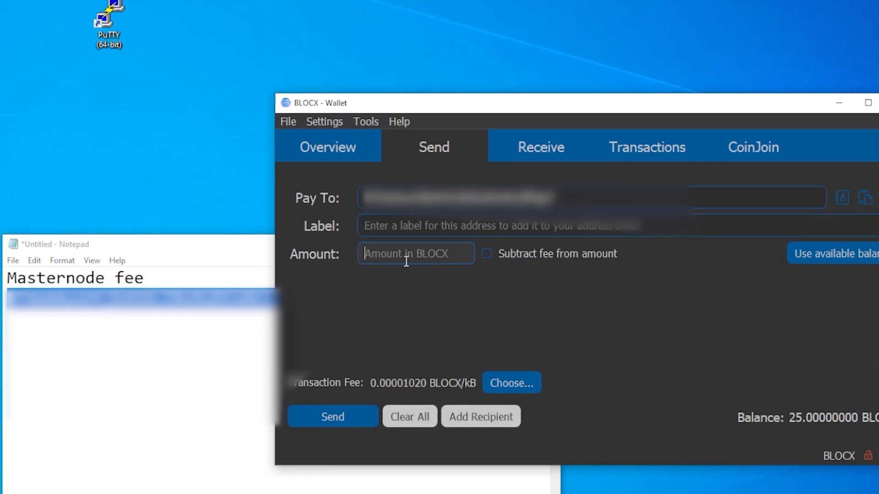
type("5")
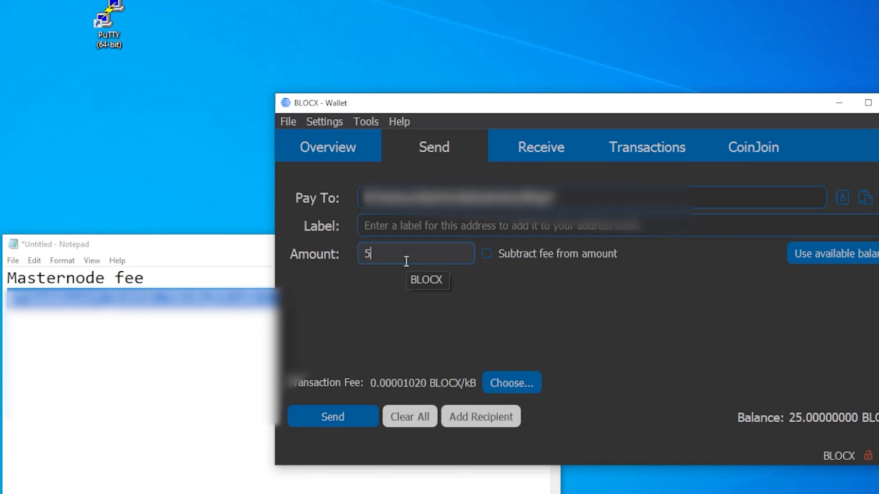
left_click(338, 411)
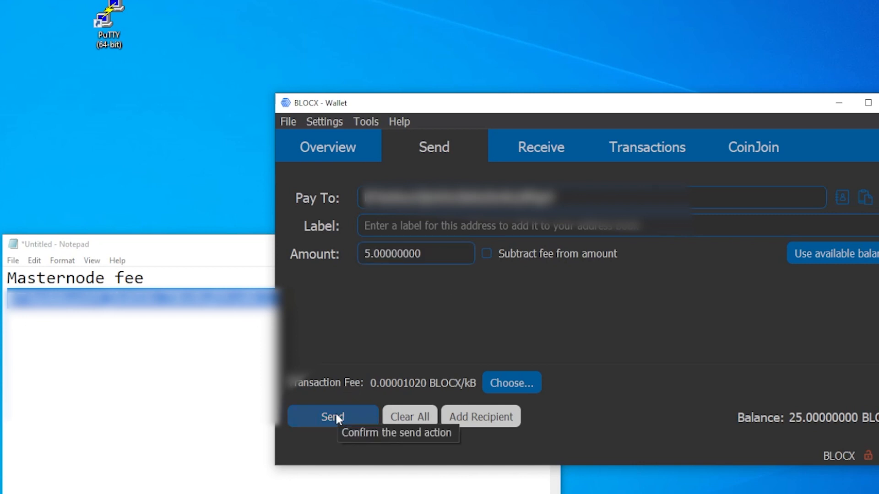
left_click(335, 411)
left_click(680, 386)
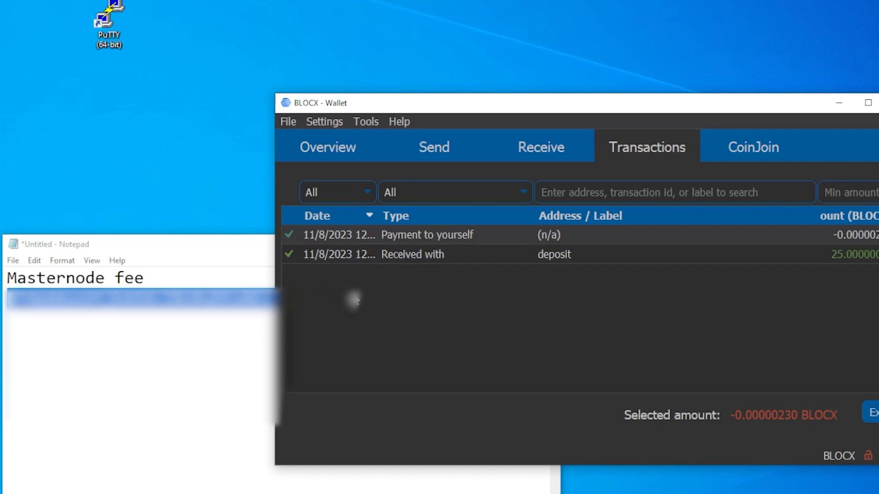
Reopen the debug console and generate a second wallet address by running getnewaddress.
left_click(366, 122)
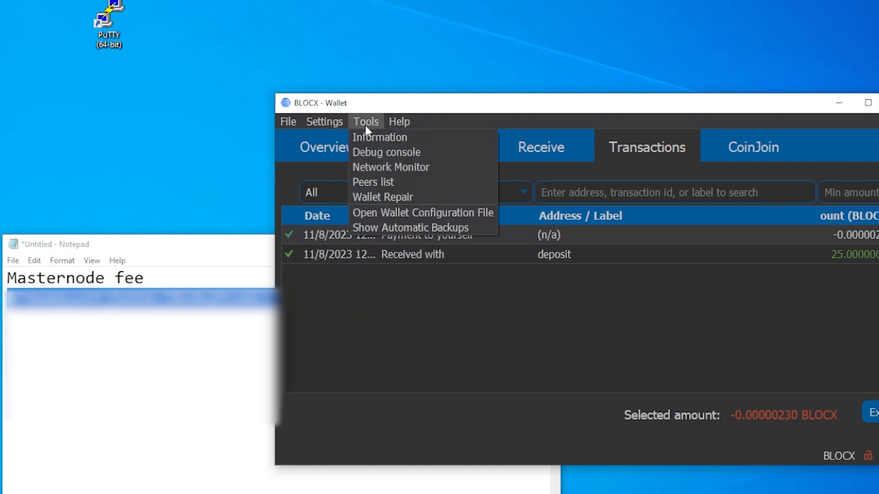
left_click(369, 150)
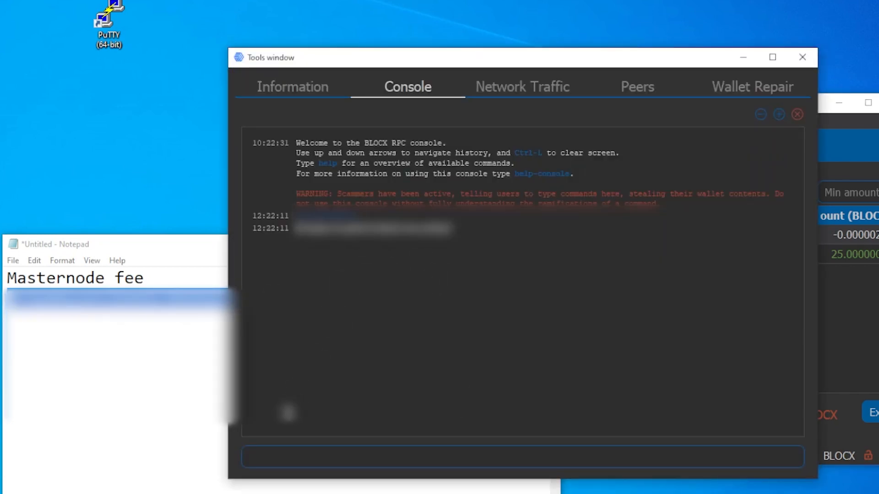
left_click(274, 457)
type("getnewaddress")
key("Return")
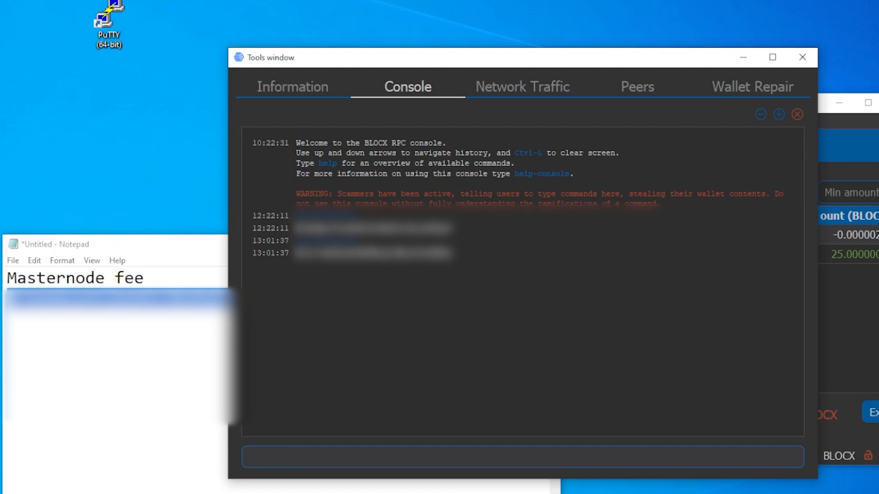
Add the heading "masternode collateral" in Notepad with the newly generated address below it, and close the console.
left_click(259, 348)
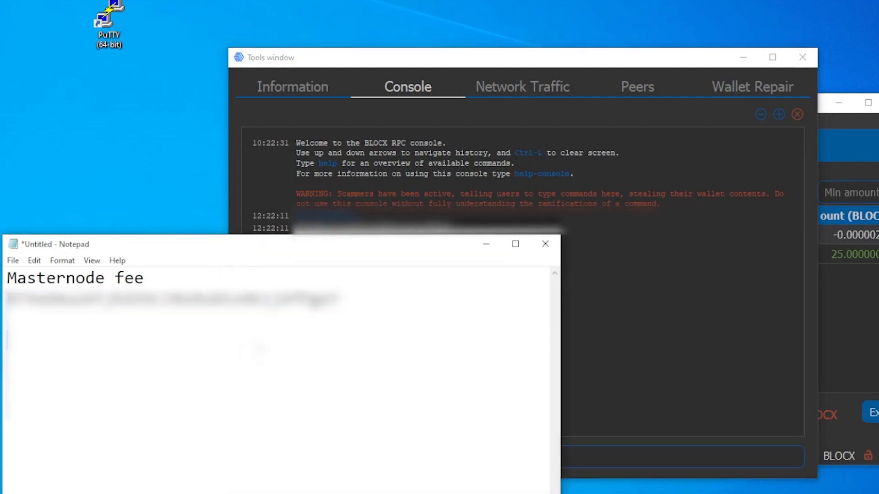
type("masternode collateral")
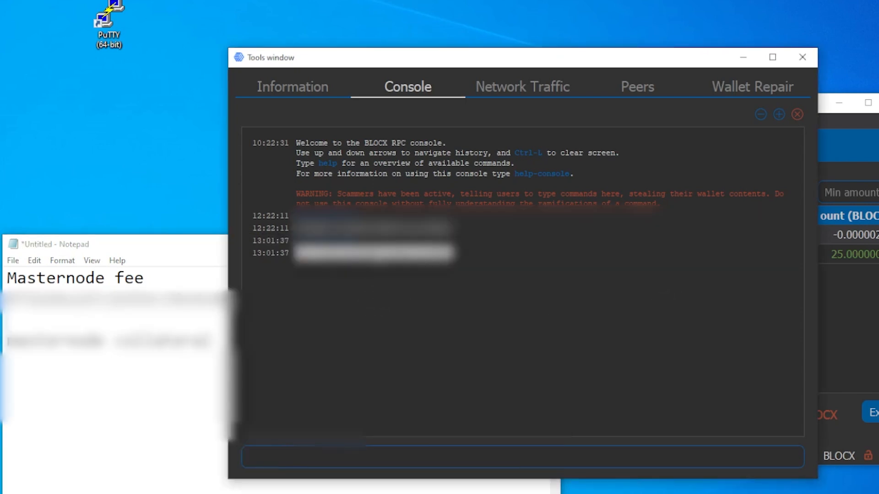
left_click(160, 386)
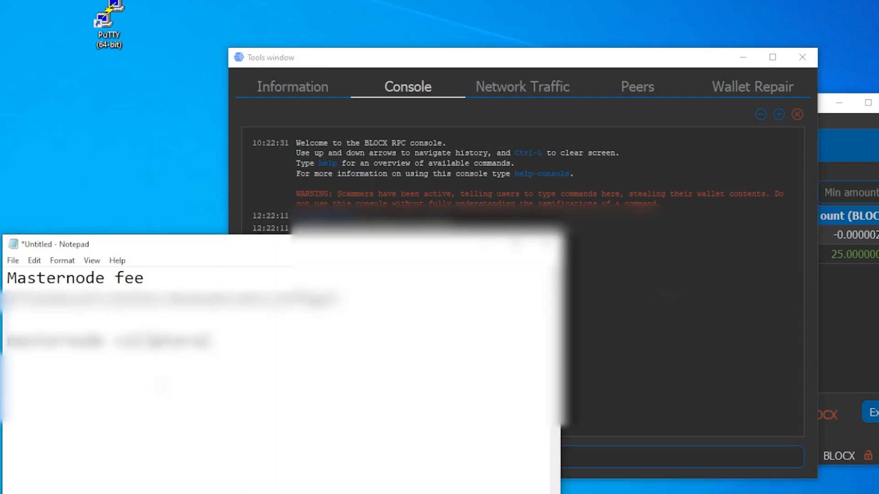
left_click(243, 369)
key("Return")
key("ctrl+v")
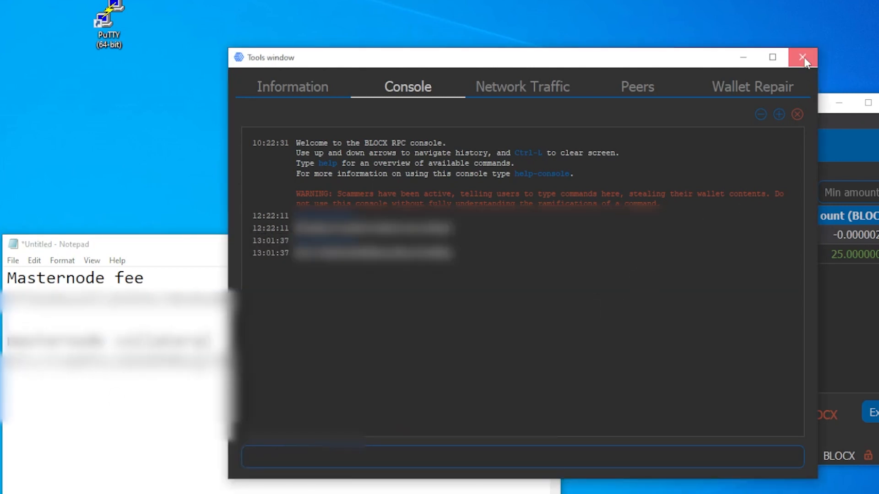
left_click(802, 57)
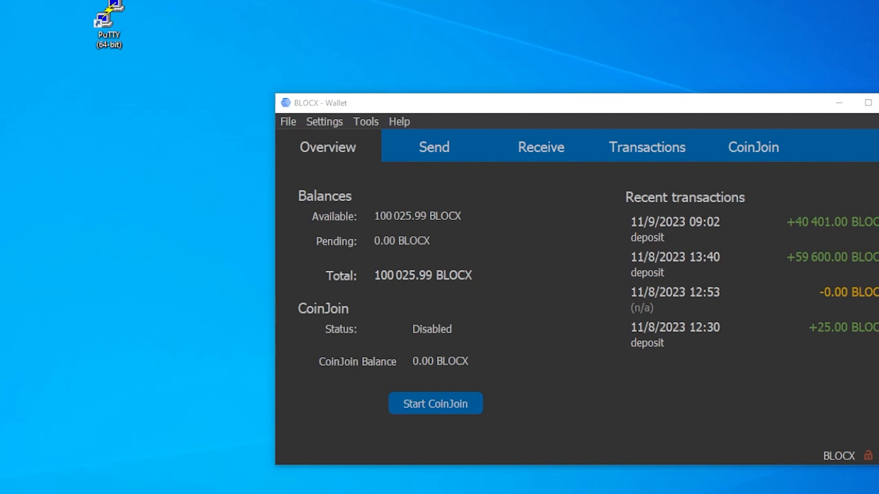
Copy the masternode collateral address from Notepad and enter it as the recipient of a new wallet payment.
key("alt+Tab")
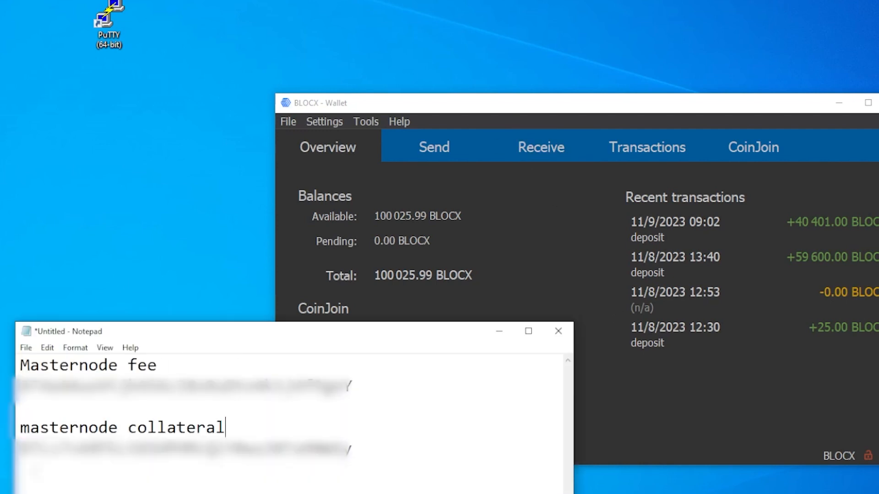
left_click_drag(20, 450, 389, 443)
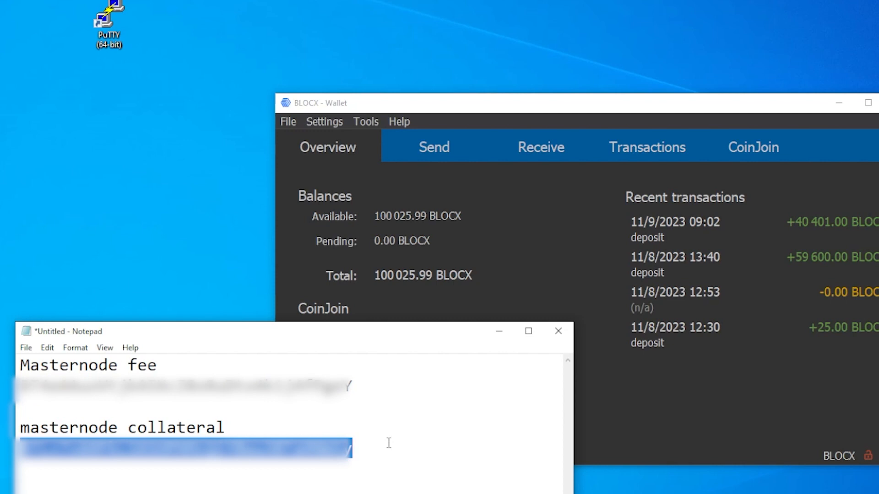
key("ctrl+c")
left_click(401, 443)
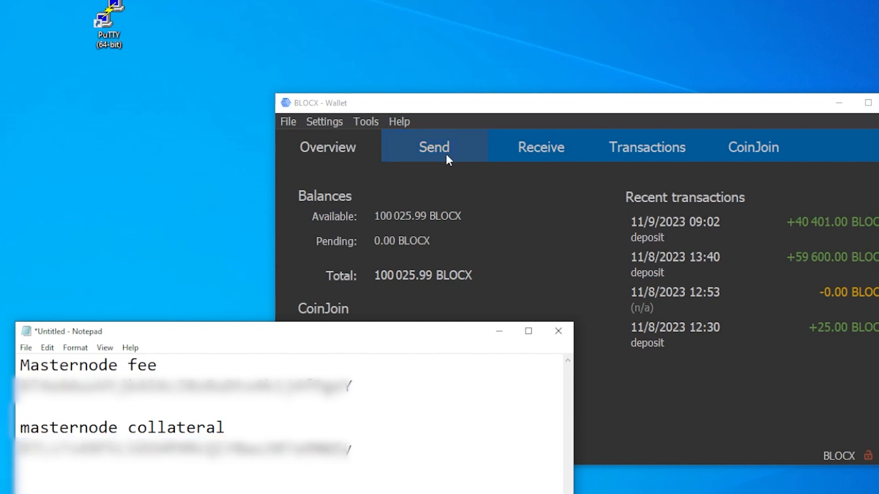
left_click(438, 124)
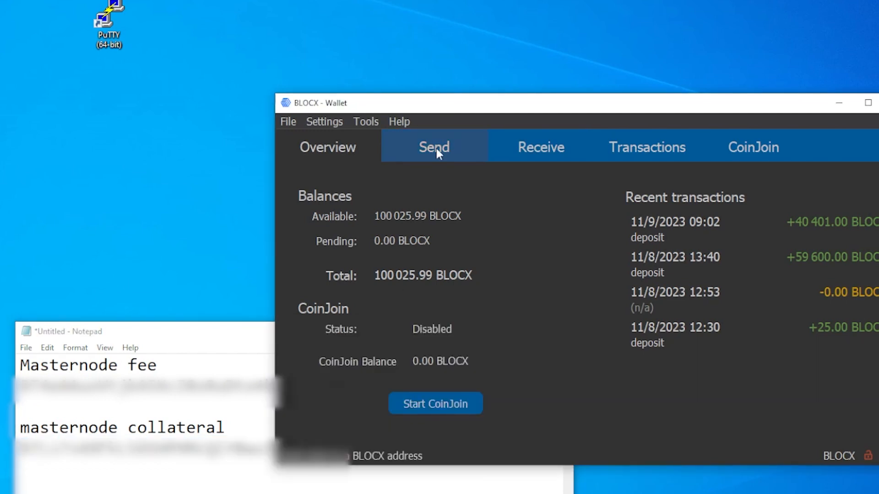
left_click(435, 146)
left_click(128, 425)
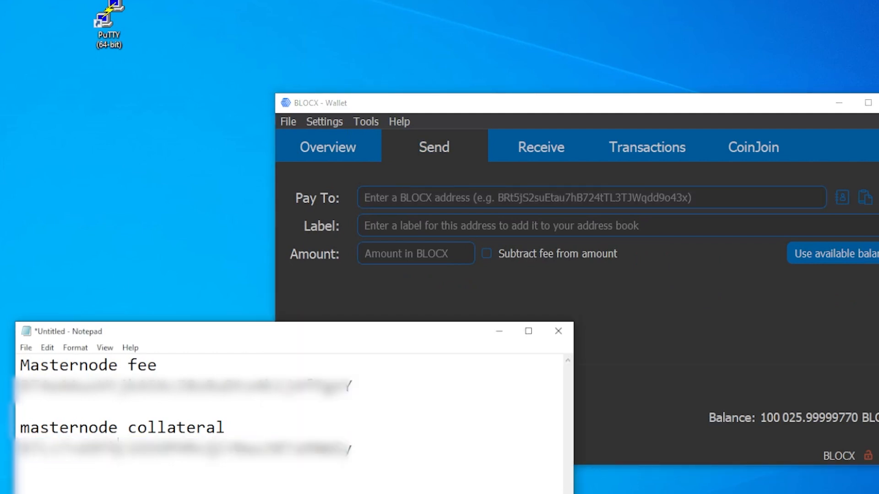
double_click(120, 448)
left_click(404, 197)
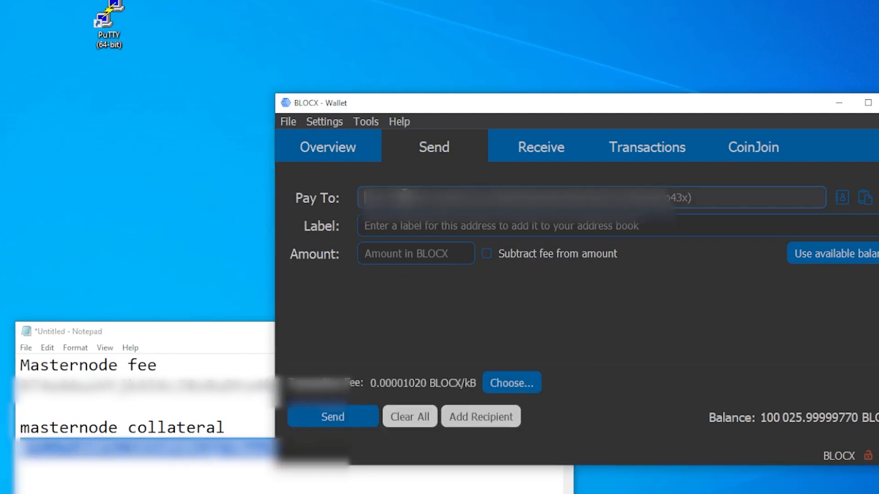
key("ctrl+v")
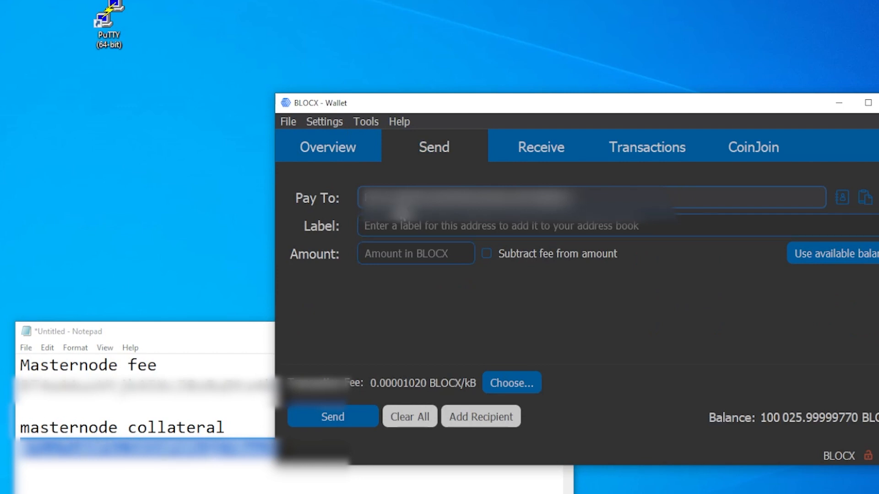
Send 100000 BLOCX to the collateral address, confirm the payment and check its confirmations in the transaction list.
left_click(375, 254)
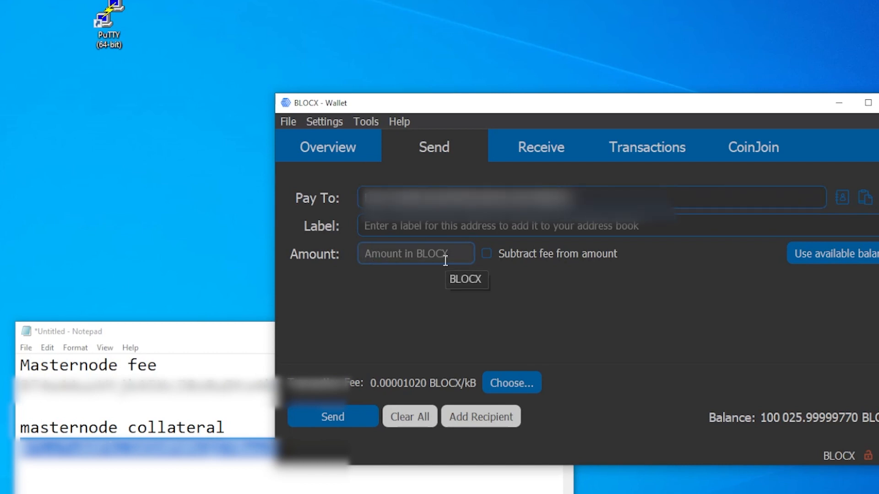
type("100000")
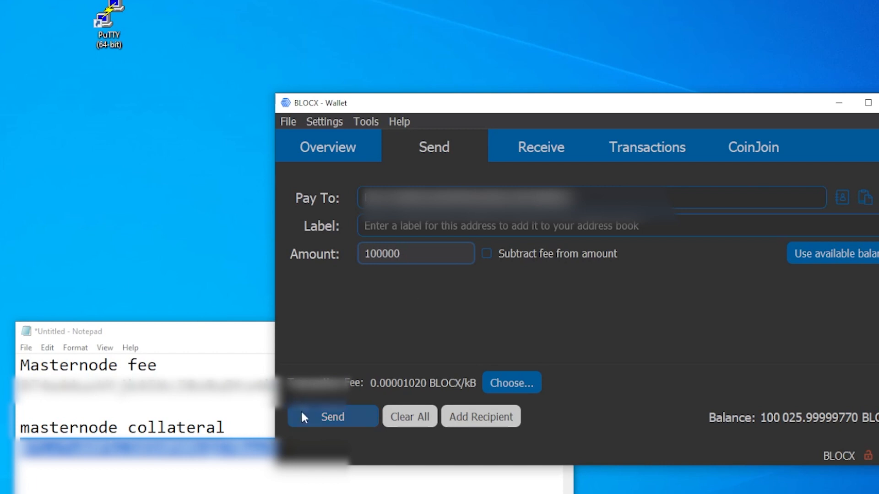
left_click(320, 418)
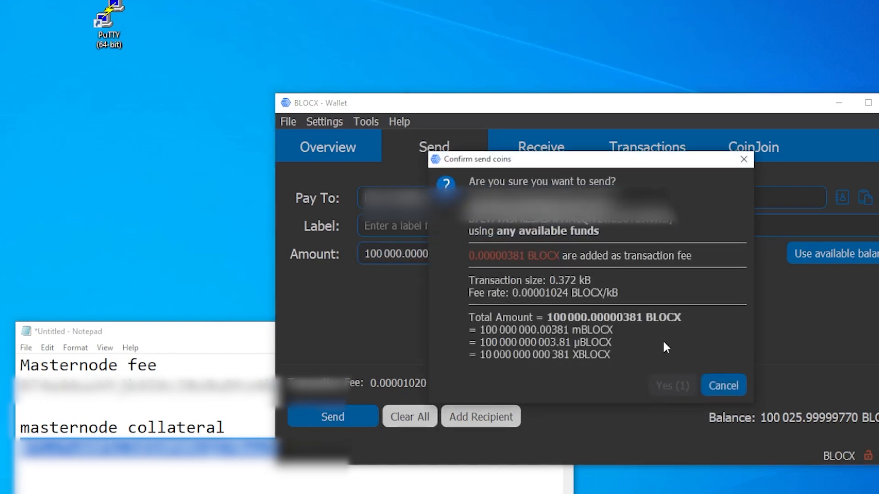
left_click(679, 387)
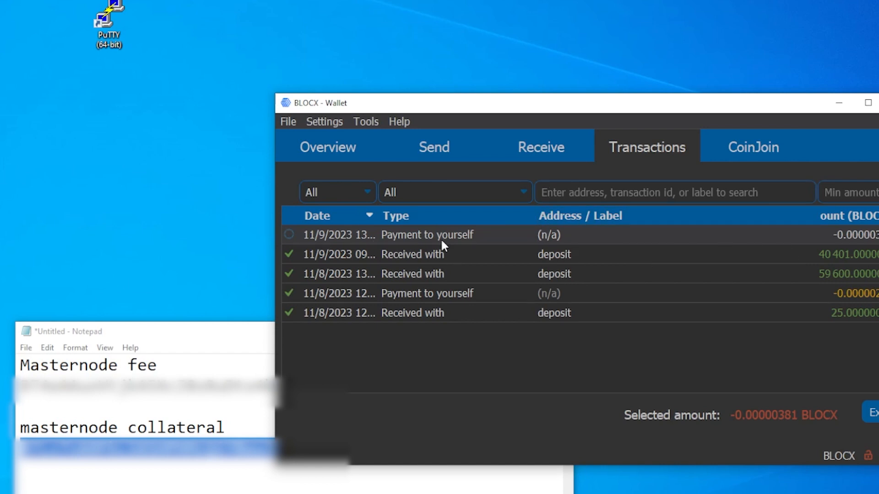
mouse_move(292, 235)
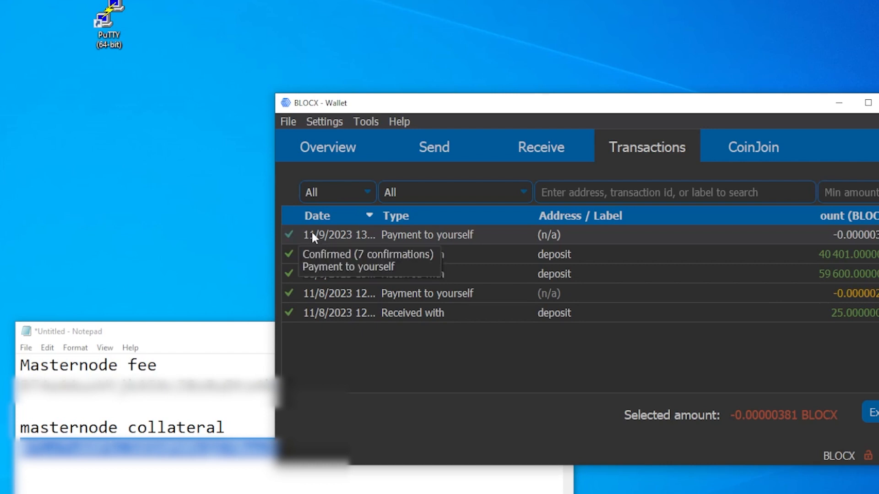
Run masternode outputs in the debug console and copy the command with its output into Notepad below the collateral address.
left_click(366, 122)
left_click(387, 152)
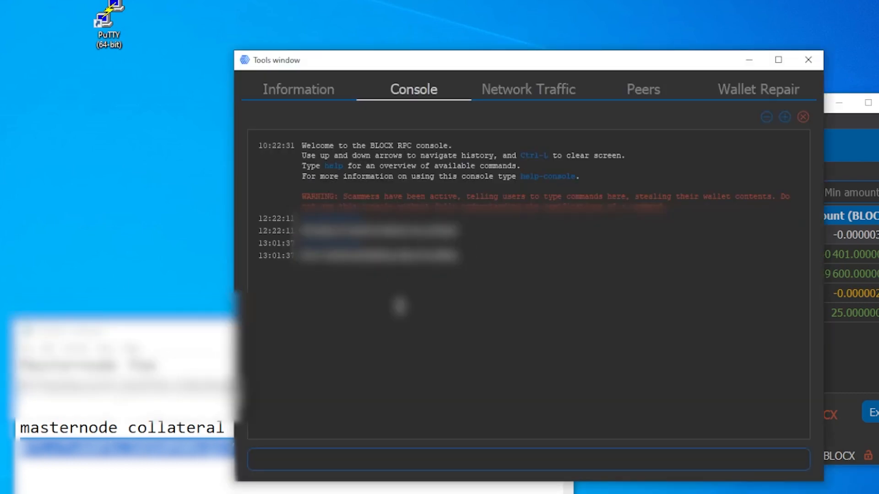
key("alt+Tab")
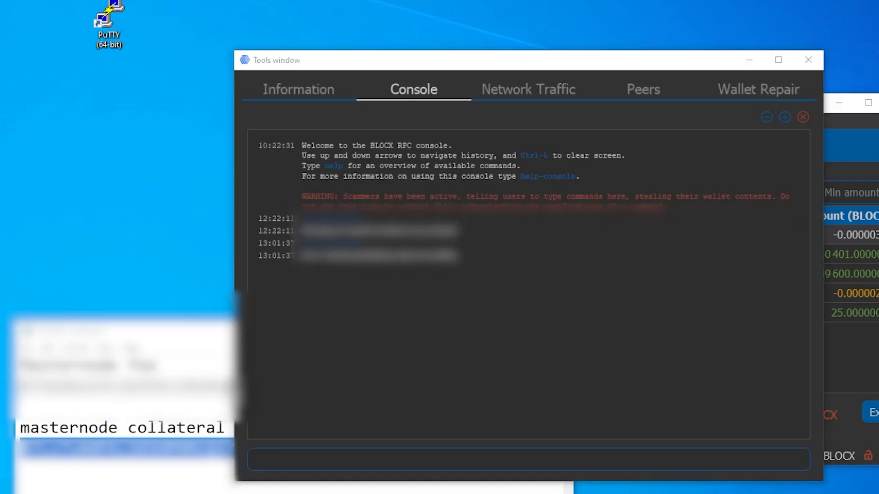
left_click(281, 453)
type("masternode outputs")
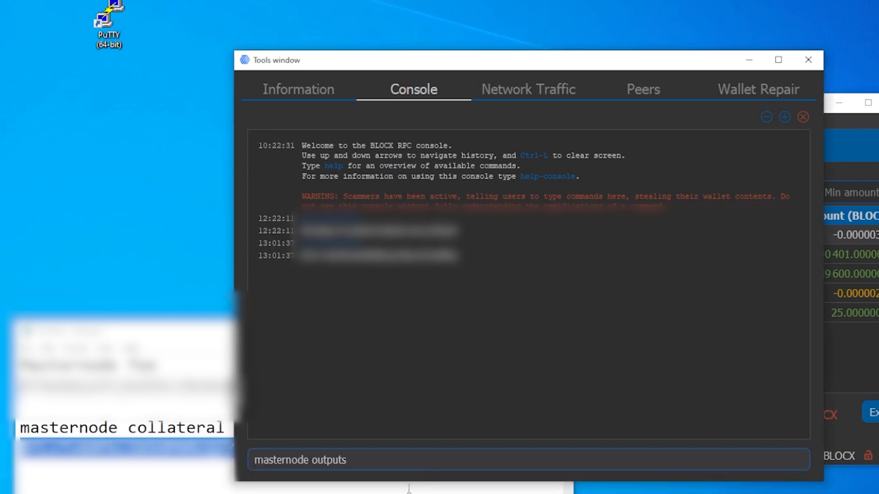
key("Return")
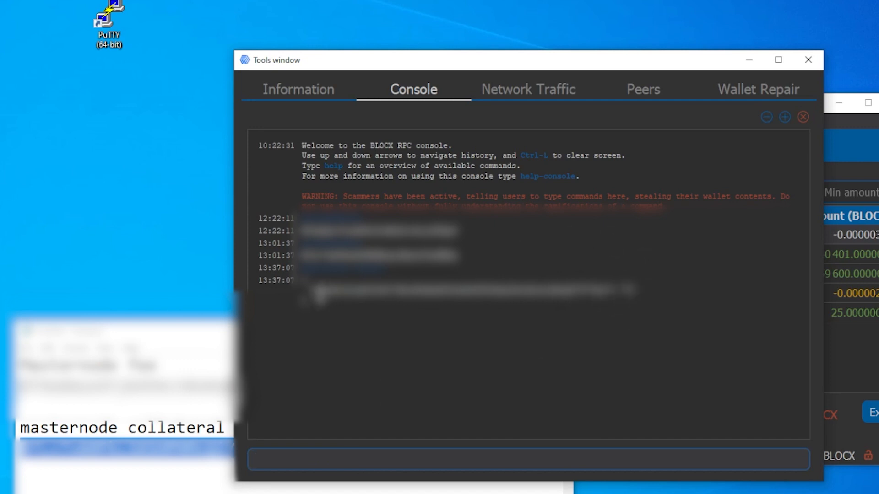
left_click_drag(323, 302, 259, 266)
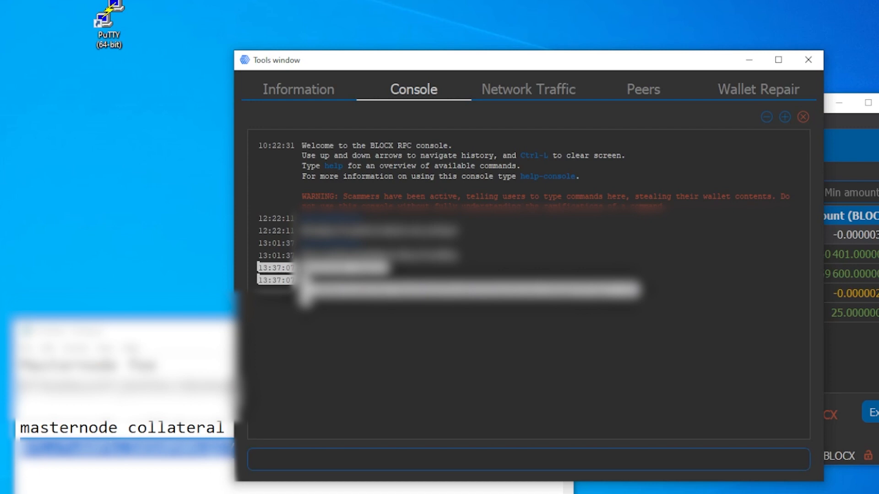
left_click(133, 477)
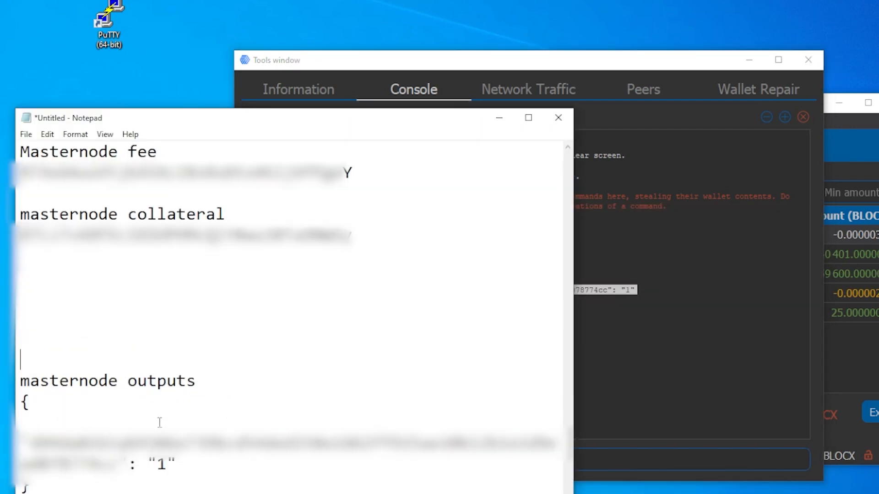
Run bls generate in the debug console and copy the generated secret and public keys into Notepad below the masternode outputs.
left_click(657, 230)
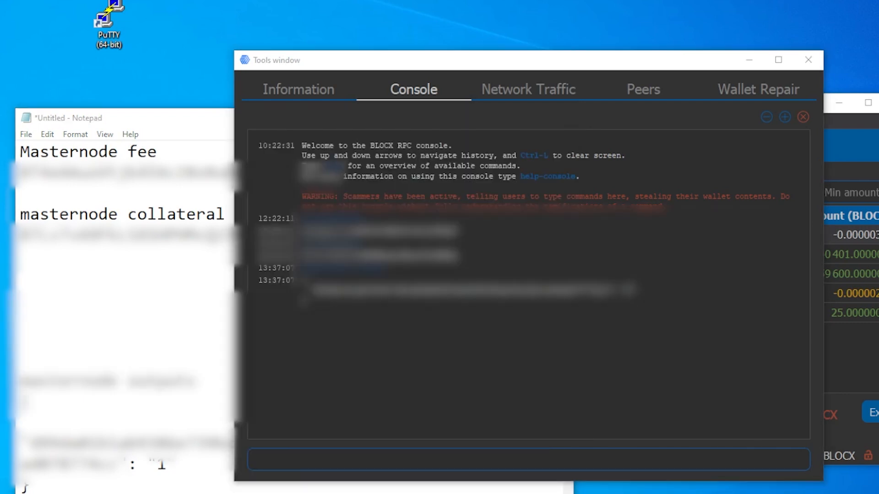
left_click(314, 458)
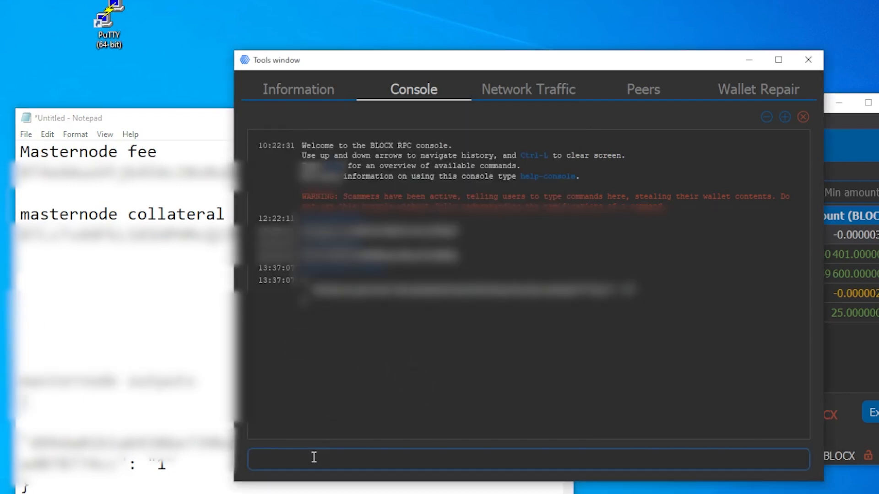
type("bls generate")
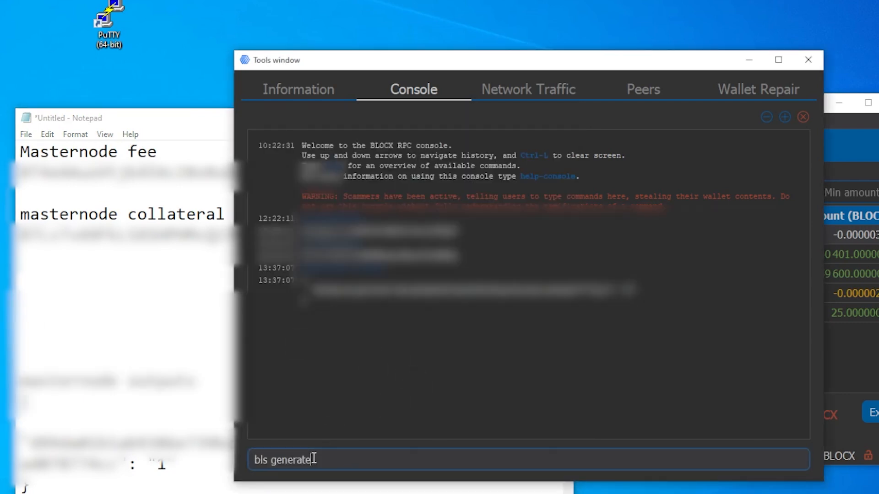
key("Return")
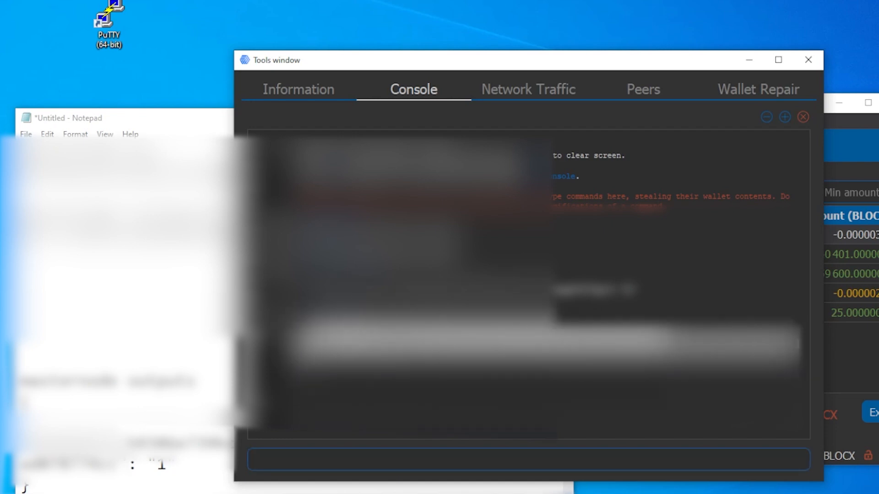
left_click(137, 299)
scroll(293, 312, "down", 1)
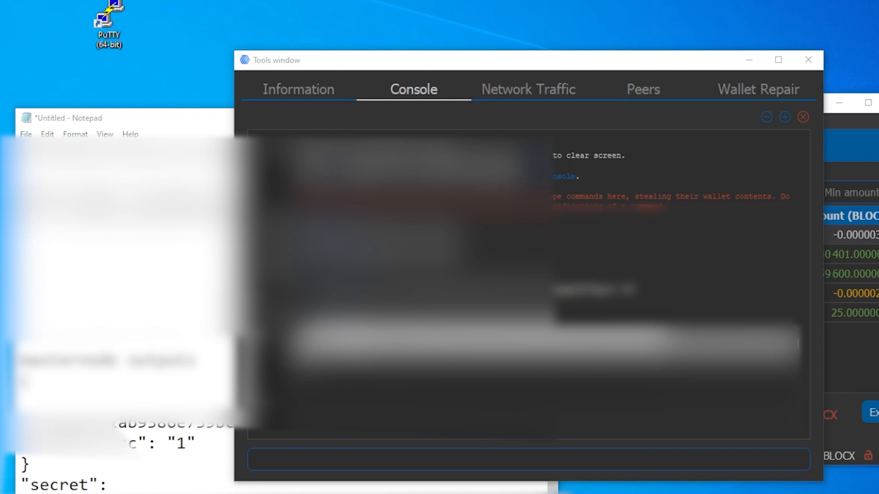
Generate a new address with getnewaddress in the console and paste it into Notepad under the heading "owner of masternode".
left_click(265, 461)
type("getnewaddress")
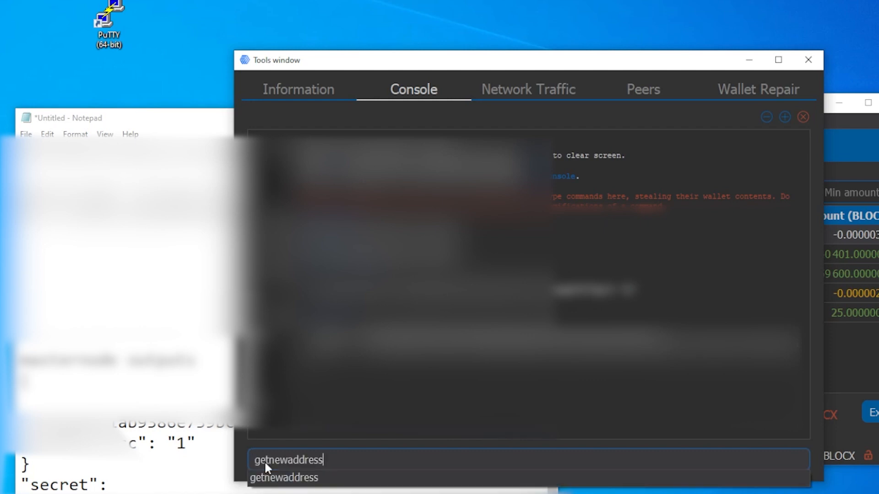
key("Return")
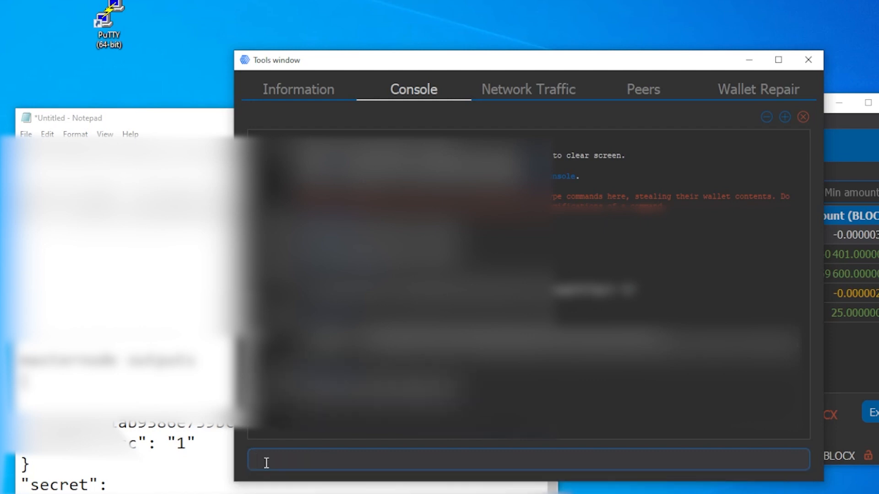
double_click(376, 390)
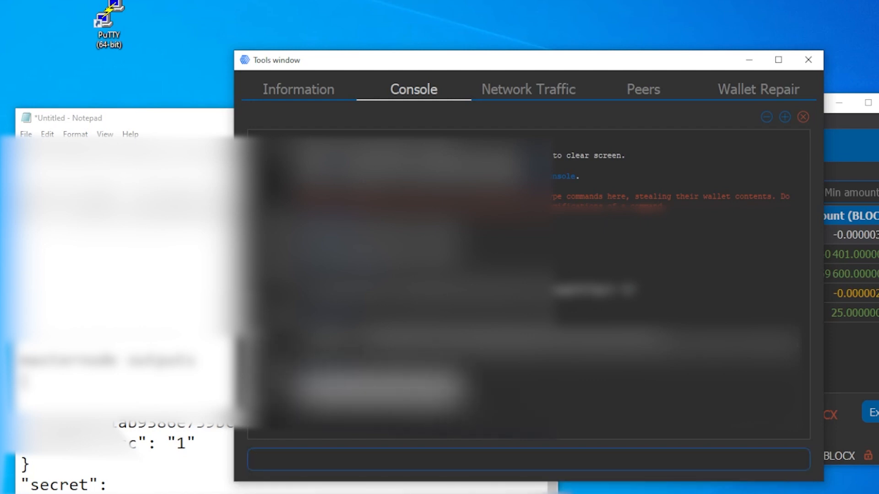
left_click(133, 275)
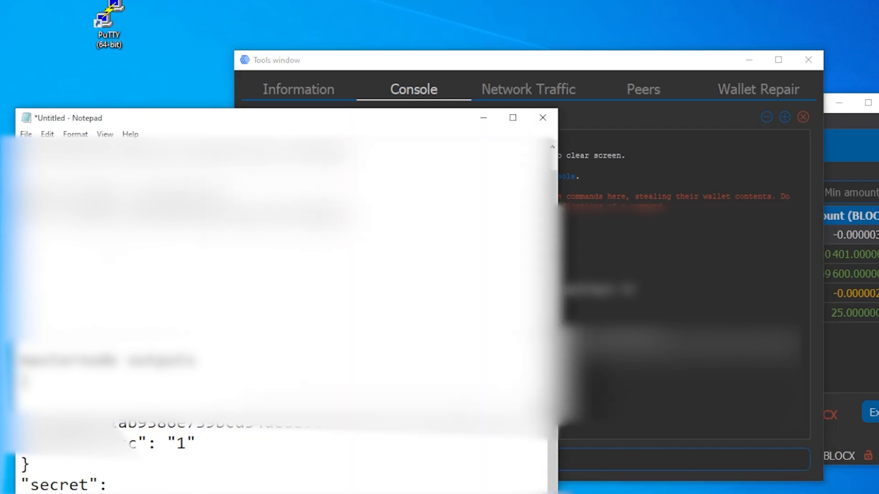
key("ctrl+v")
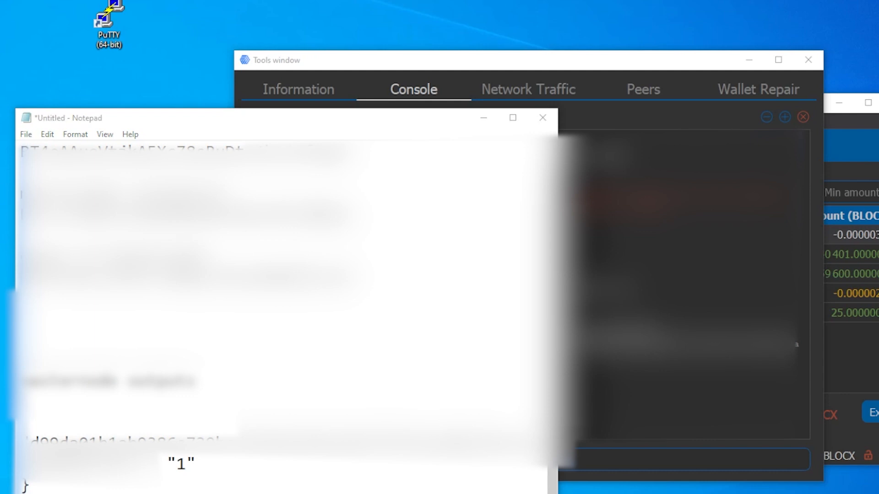
Run getnewaddress again in the console and record the new address in Notepad under the heading "proposal voting".
left_click(616, 463)
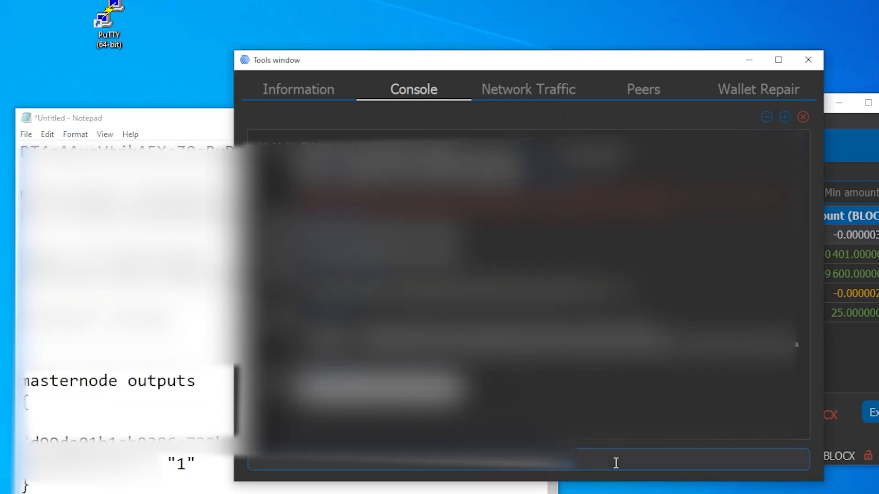
type("getnew")
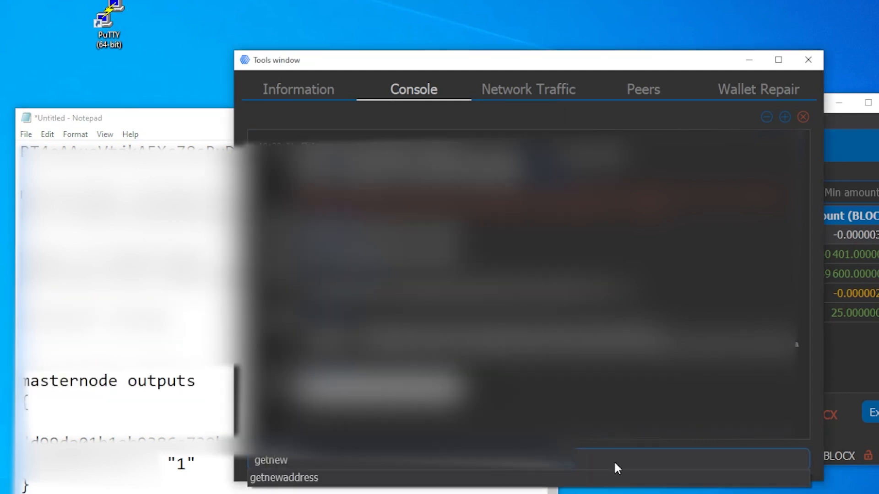
key("Down")
key("Return")
left_click(204, 339)
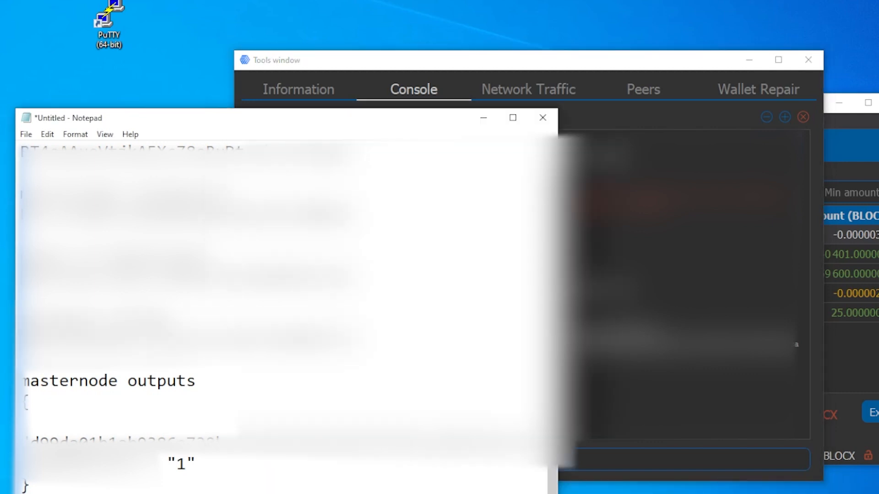
Add the heading "masternode reward" in Notepad above the masternode outputs and generate another address with getnewaddress to place below it.
left_click(388, 346)
key("Return")
key("Return")
type("masternode reward")
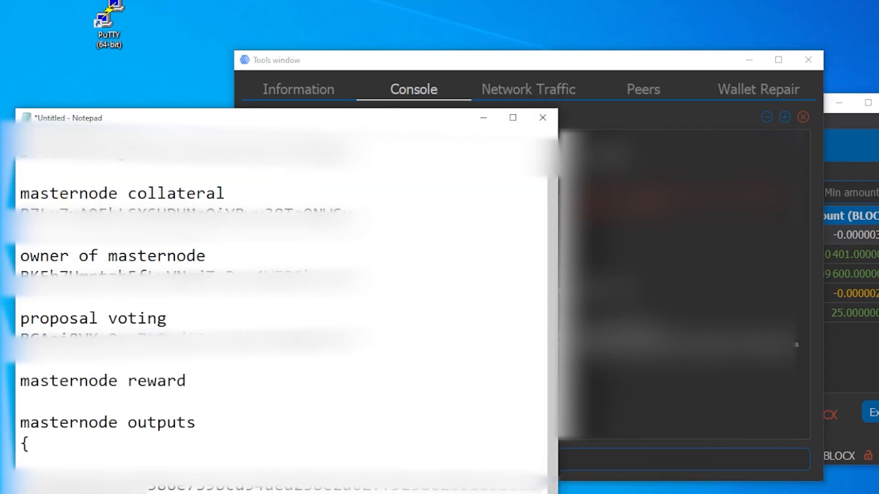
key("alt+Tab")
type("getnew")
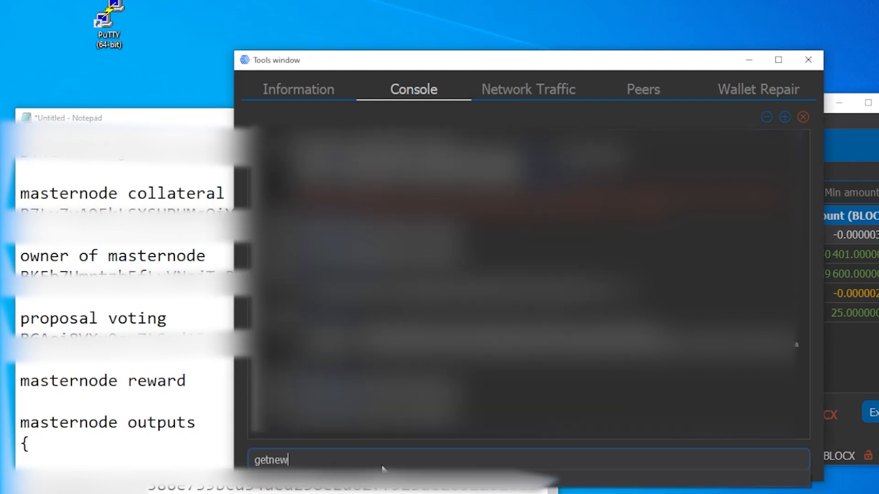
type("address")
key("Return")
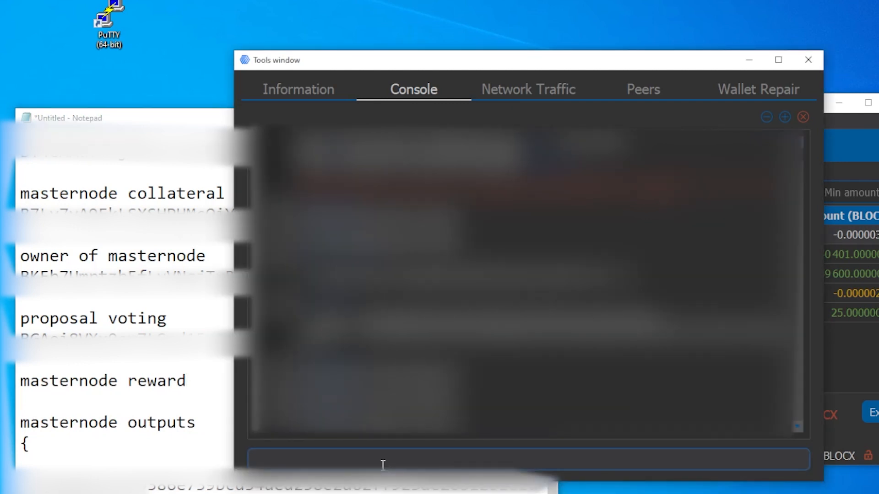
left_click(57, 362)
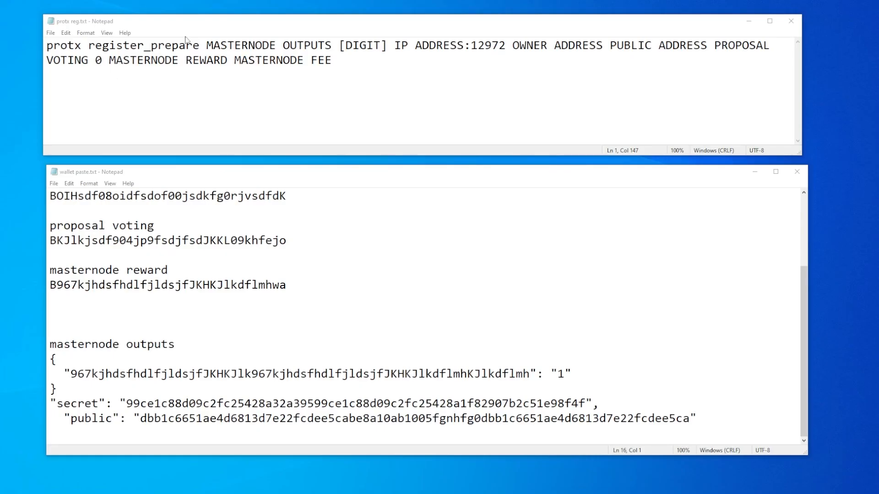
Examine each placeholder of the protx register_prepare command in protx reg.txt and the matching entries in wallet paste.txt.
left_click_drag(332, 60, 47, 45)
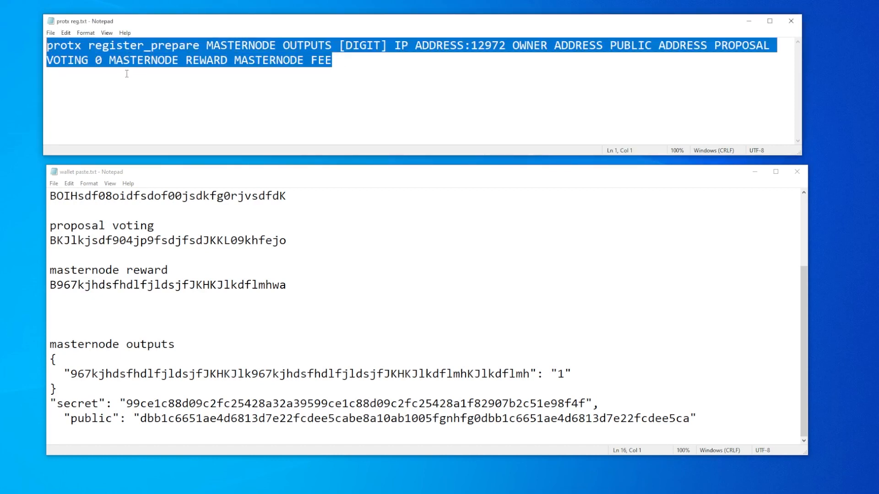
left_click(142, 81)
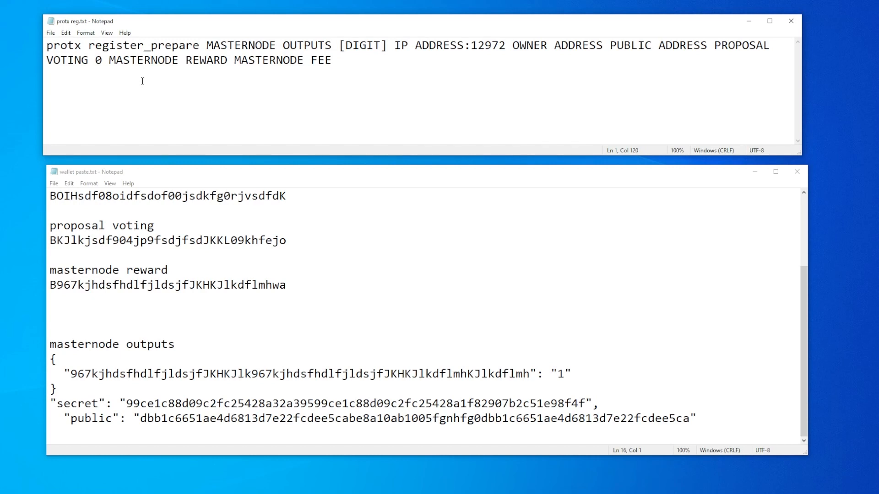
left_click(248, 45)
left_click_drag(208, 45, 332, 46)
left_click(343, 48)
key("shift+Left")
left_click_drag(397, 46, 506, 46)
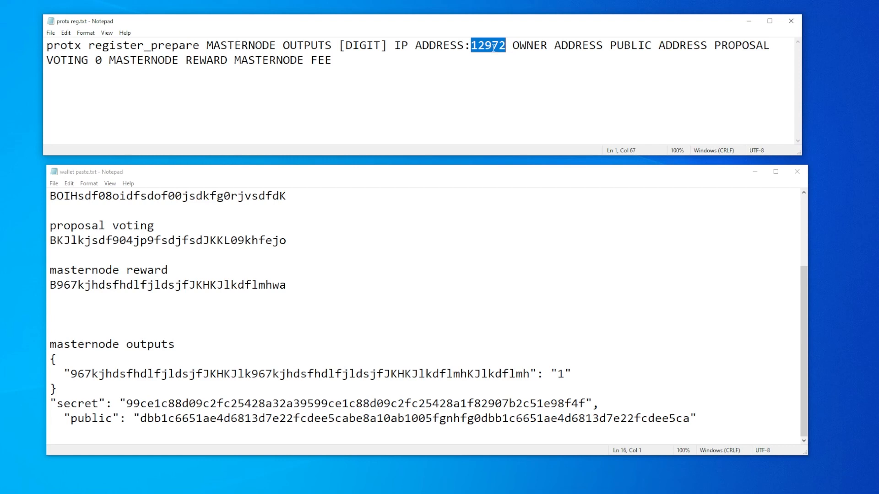
left_click(512, 47)
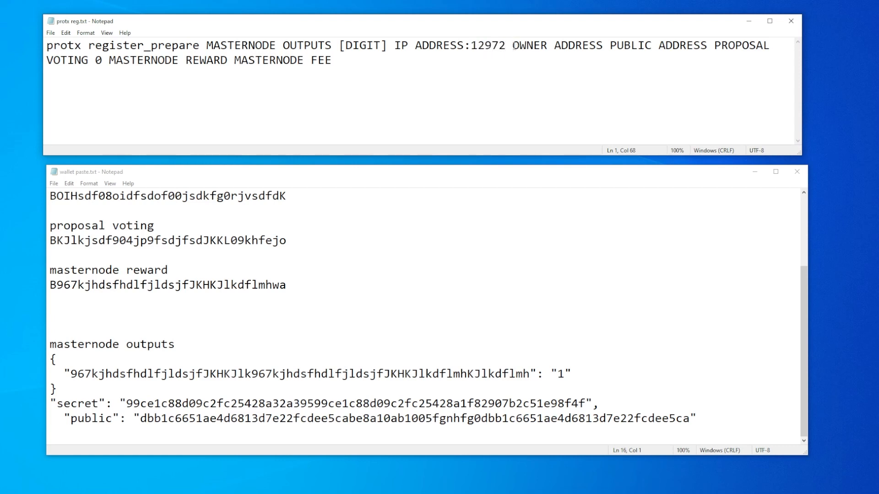
left_click_drag(513, 46, 622, 44)
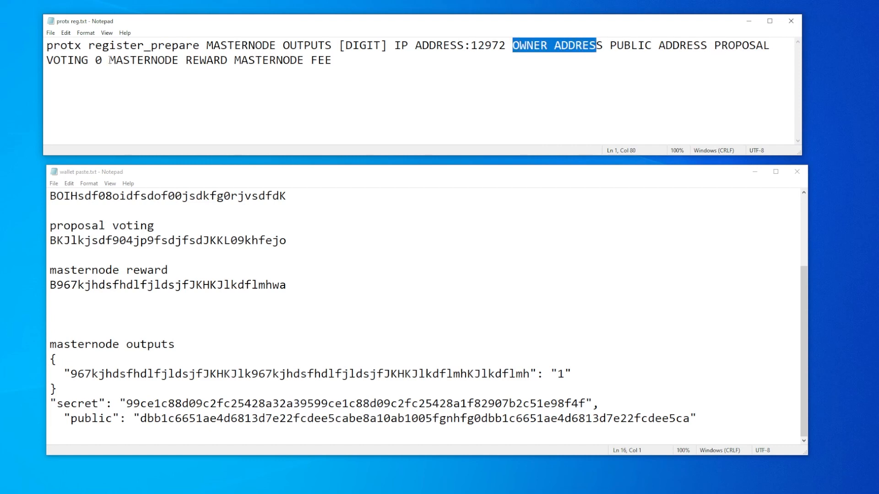
left_click_drag(102, 60, 95, 60)
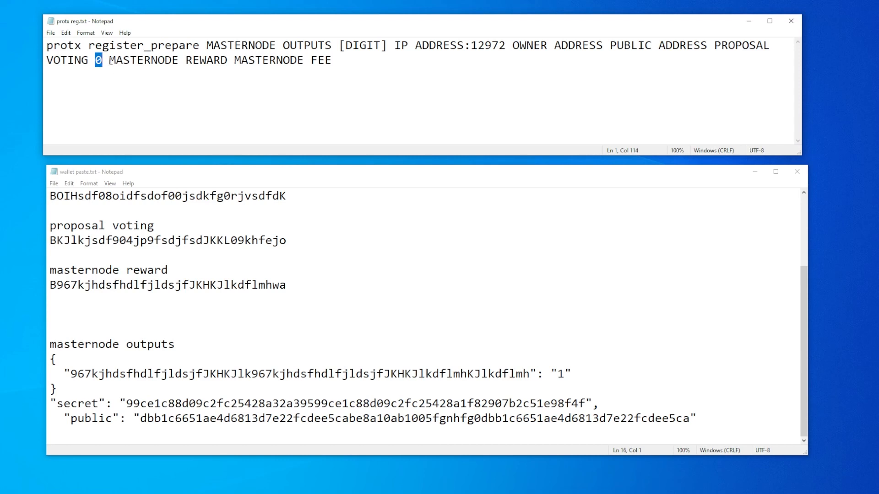
left_click(110, 61)
left_click_drag(109, 60, 360, 107)
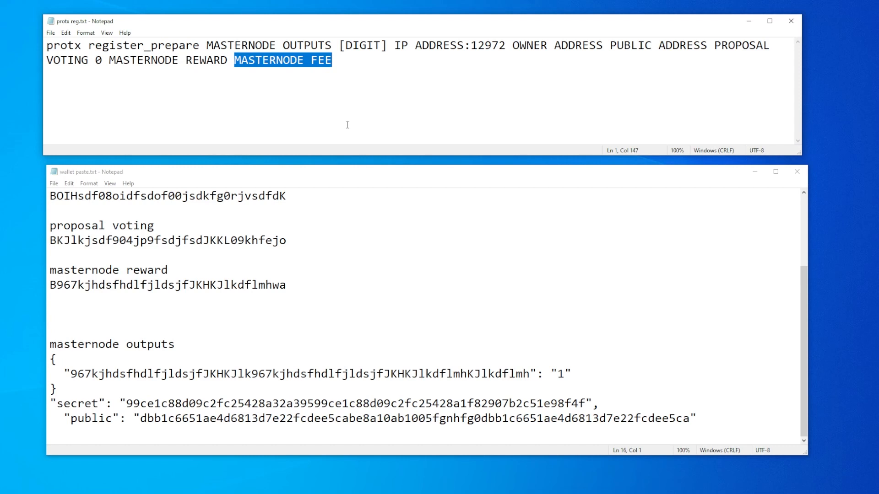
left_click(349, 197)
scroll(349, 196, "up", 3)
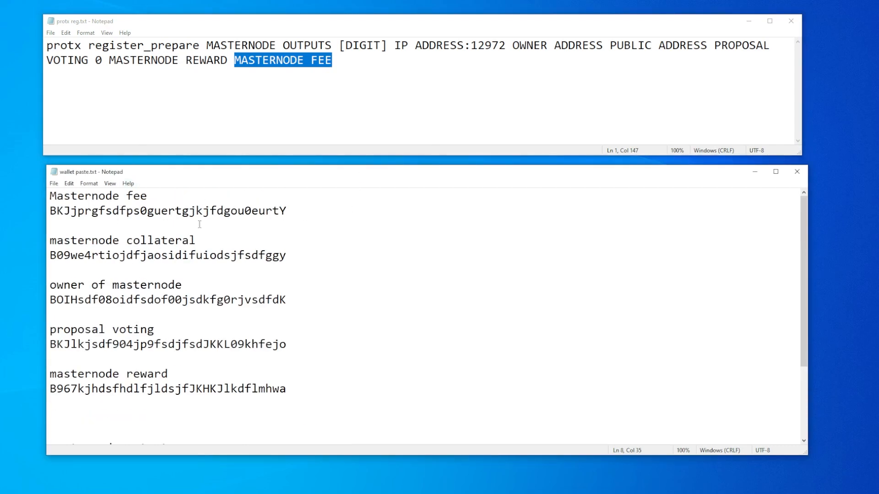
Replace the MASTERNODE OUTPUTS placeholder in the protx register_prepare command with the output hash copied from wallet paste.txt.
left_click(163, 108)
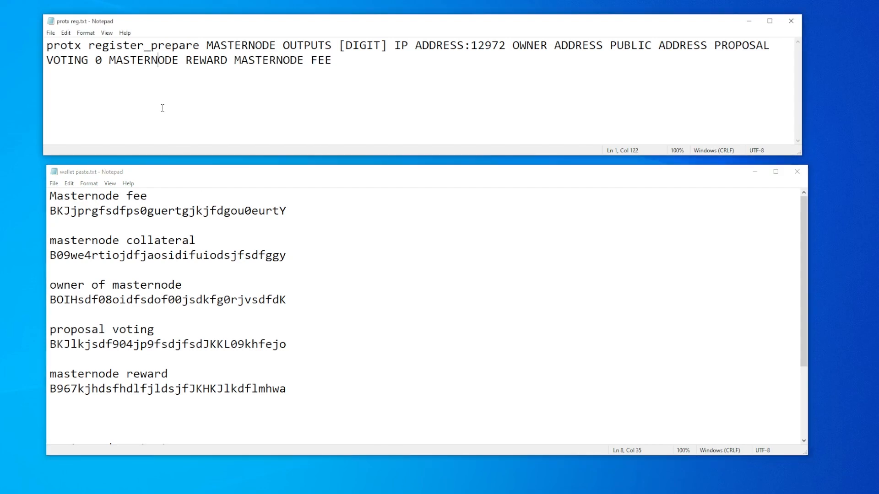
left_click_drag(207, 46, 330, 44)
scroll(293, 205, "down", 3)
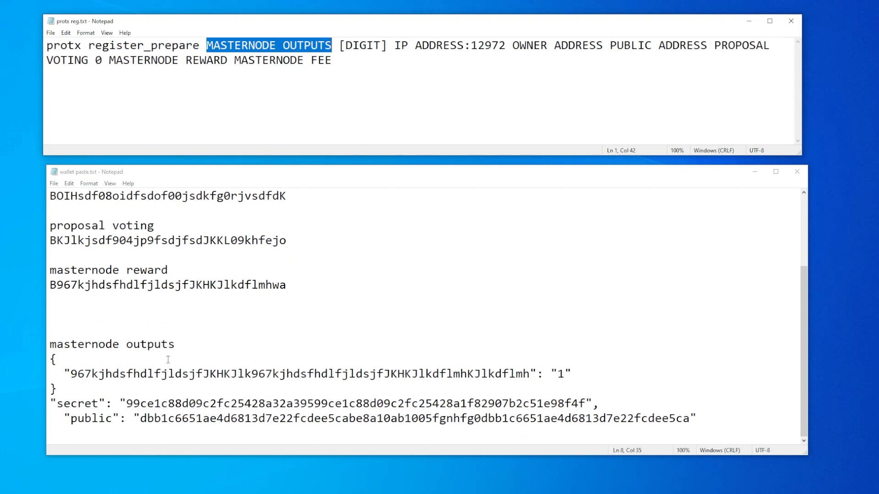
left_click(85, 361)
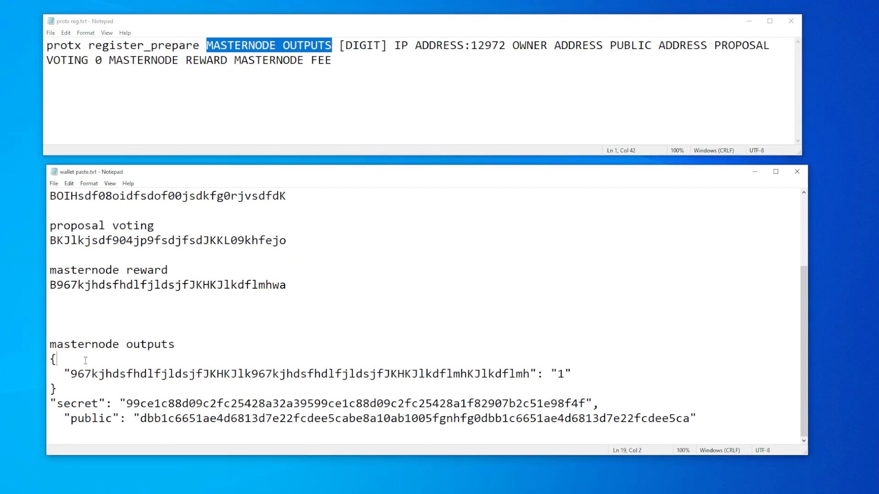
left_click_drag(71, 374, 531, 374)
key("ctrl+c")
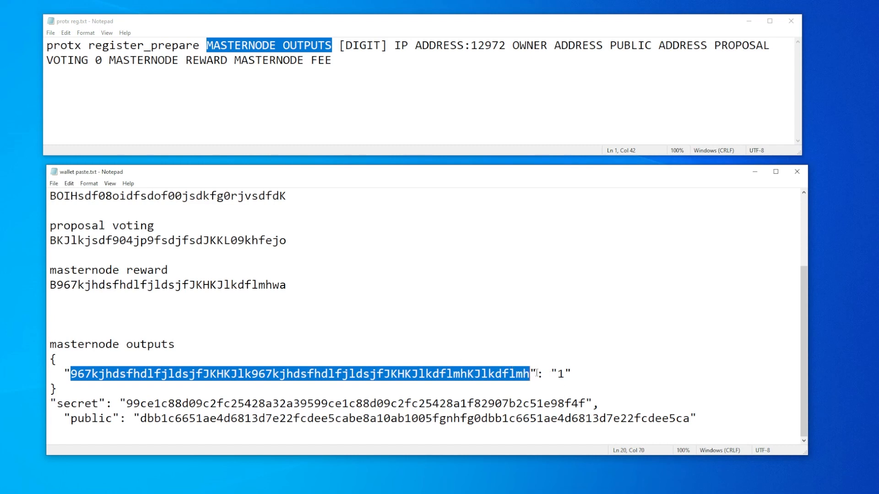
left_click(269, 22)
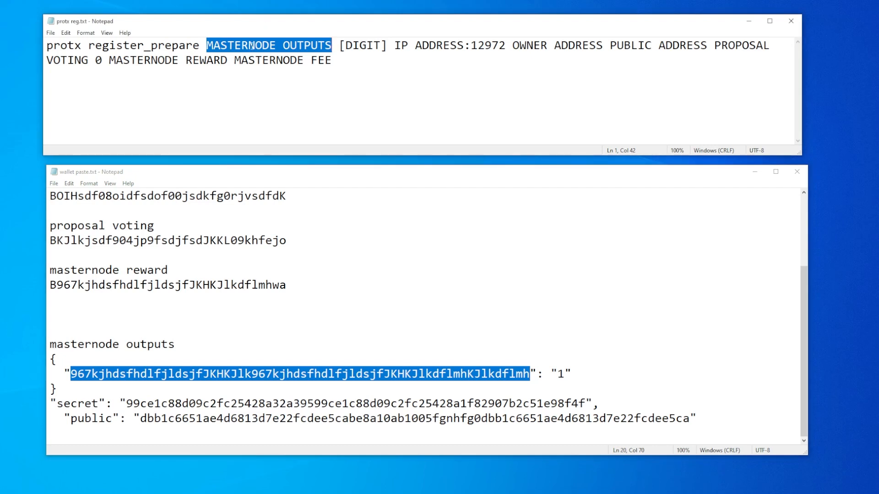
key("ctrl+v")
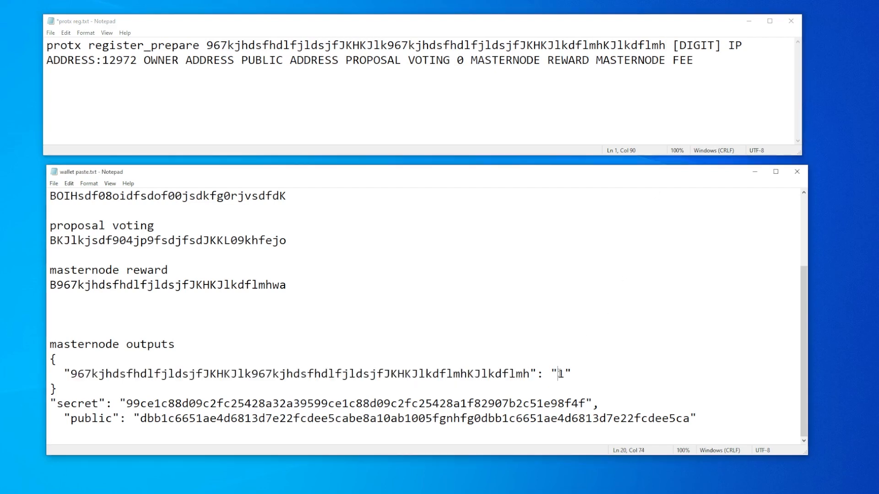
Replace the [DIGIT] placeholder in the protx register_prepare command with the 1 from the masternode outputs, keeping single spaces around it.
left_click(561, 373)
double_click(561, 373)
key("ctrl+c")
left_click_drag(673, 45, 720, 45)
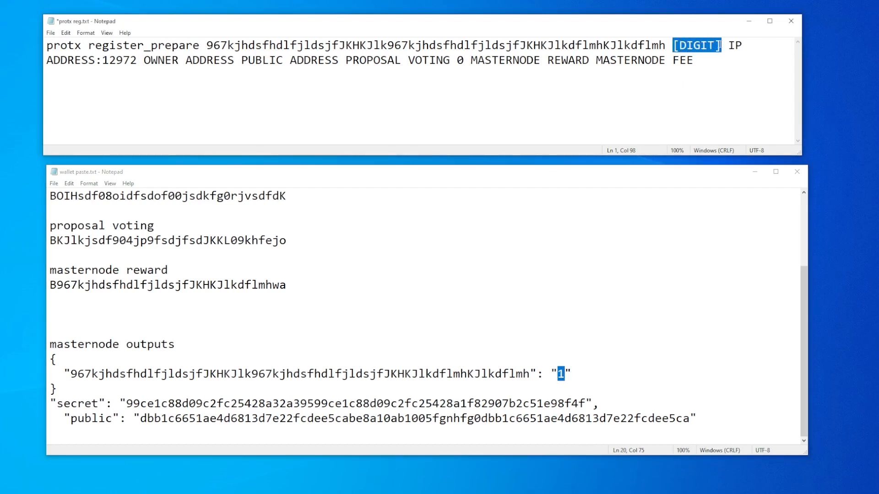
key("ctrl+v")
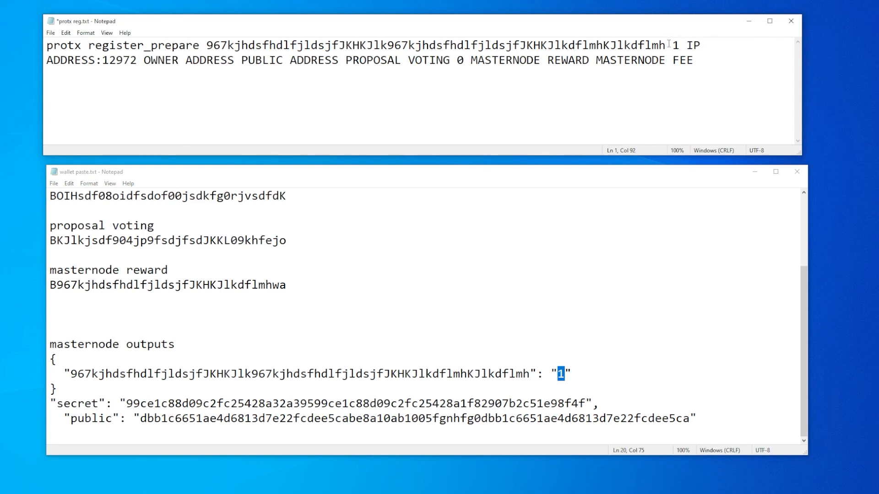
left_click_drag(669, 43, 685, 44)
double_click(675, 45)
Replace the IP ADDRESS placeholder in the protx register_prepare command with 192.168.1.111, keeping the port :12972.
left_click_drag(687, 45, 95, 62)
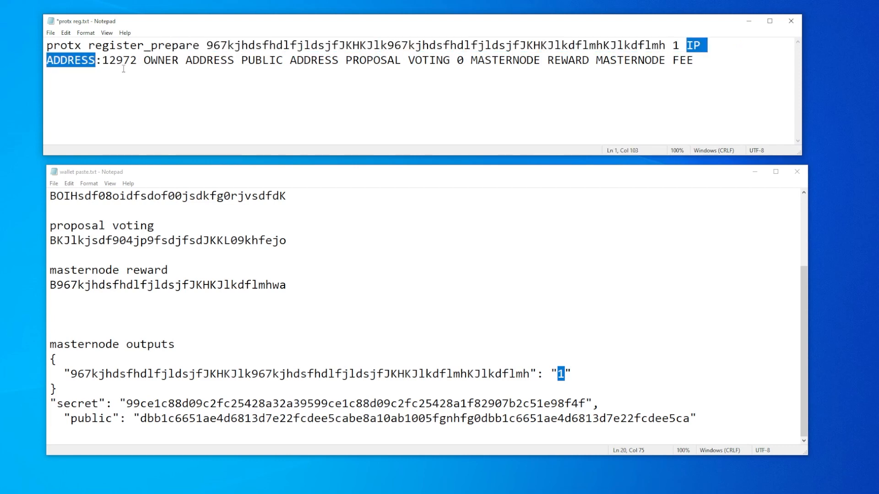
type("192.")
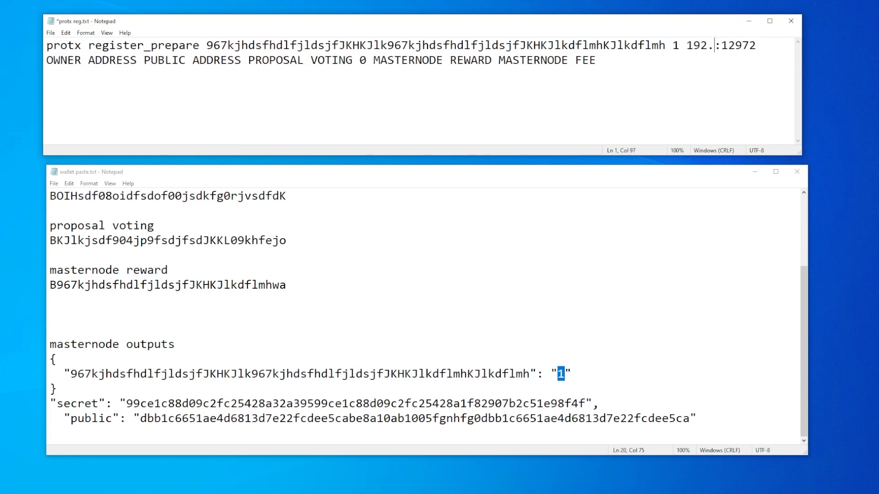
type("168.1.111")
Replace the OWNER ADDRESS placeholder in the protx register_prepare command with the owner of masternode address from wallet paste.txt.
left_click(185, 239)
scroll(185, 241, "up", 3)
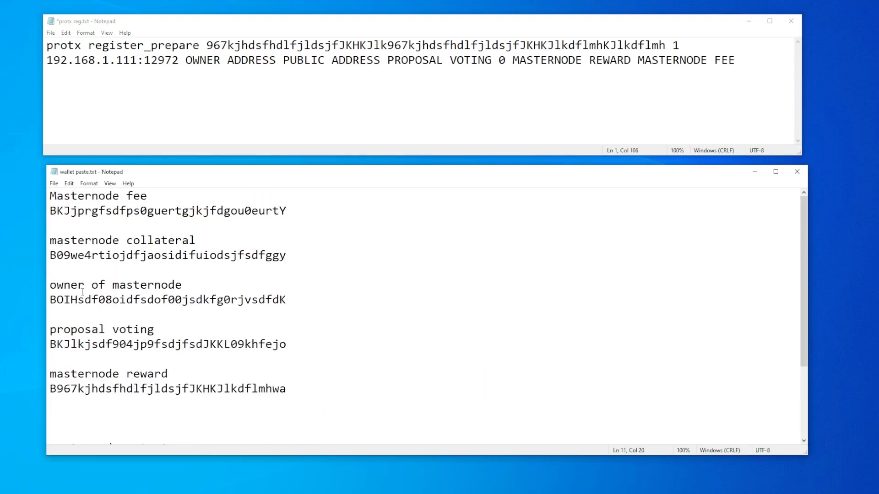
left_click_drag(50, 300, 287, 300)
key("ctrl+c")
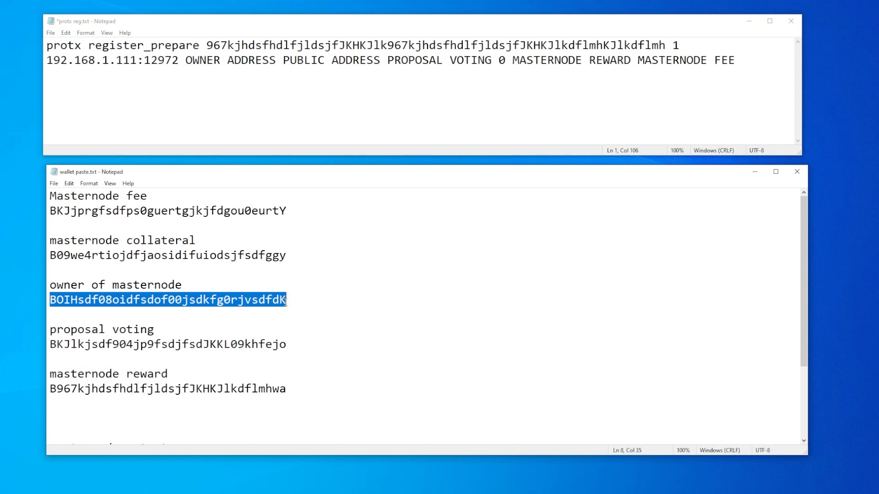
left_click_drag(186, 60, 276, 60)
key("ctrl+v")
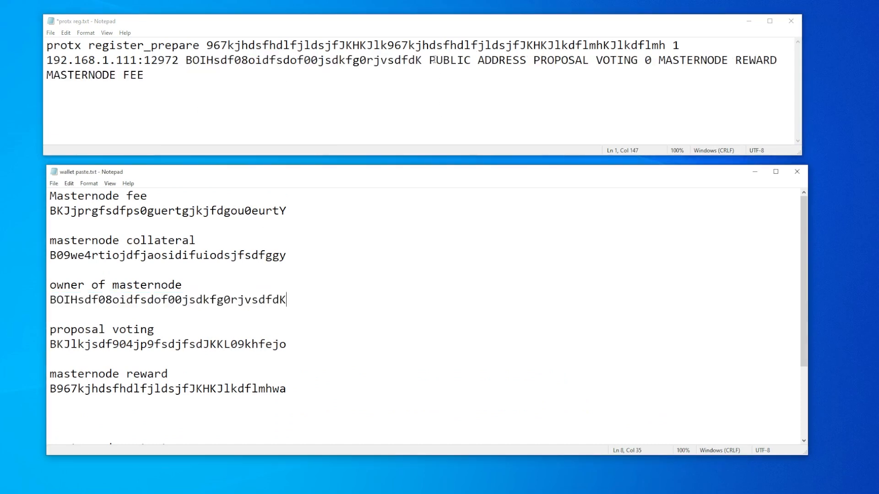
Replace the PUBLIC ADDRESS placeholder in the protx register_prepare command with the BLS "public" key from wallet paste.txt.
scroll(392, 246, "down", 3)
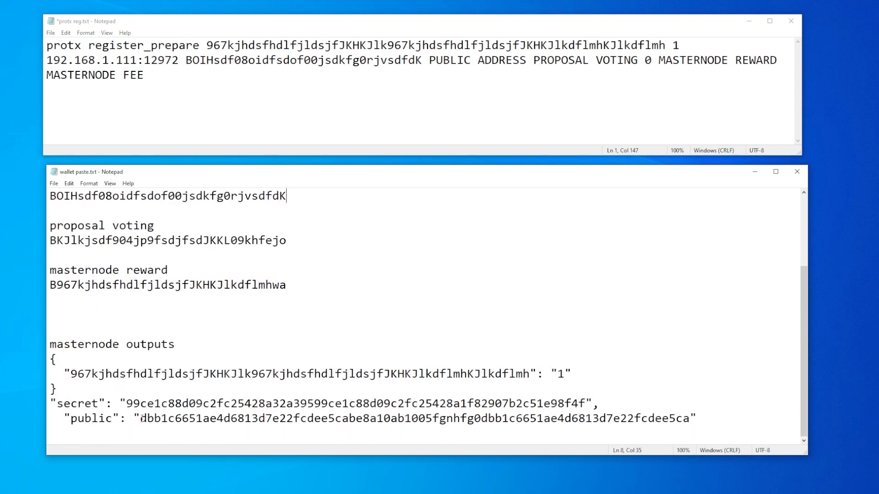
left_click_drag(141, 421, 689, 419)
key("ctrl+c")
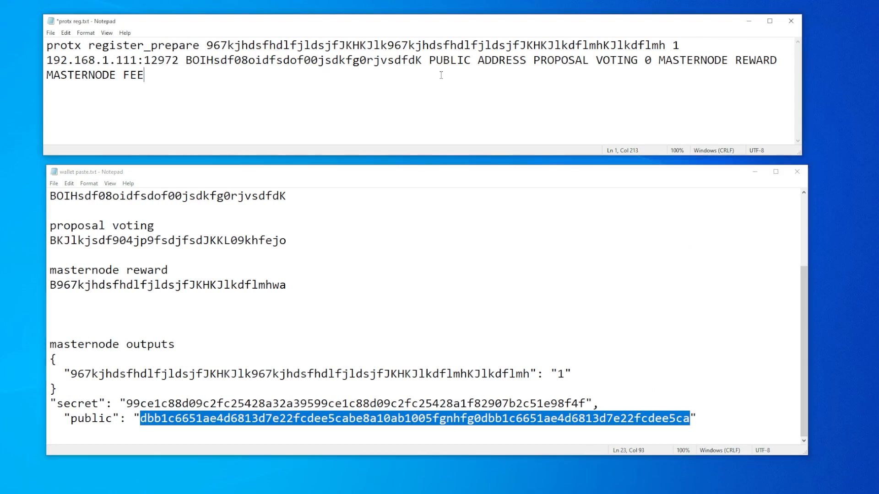
left_click_drag(429, 60, 527, 61)
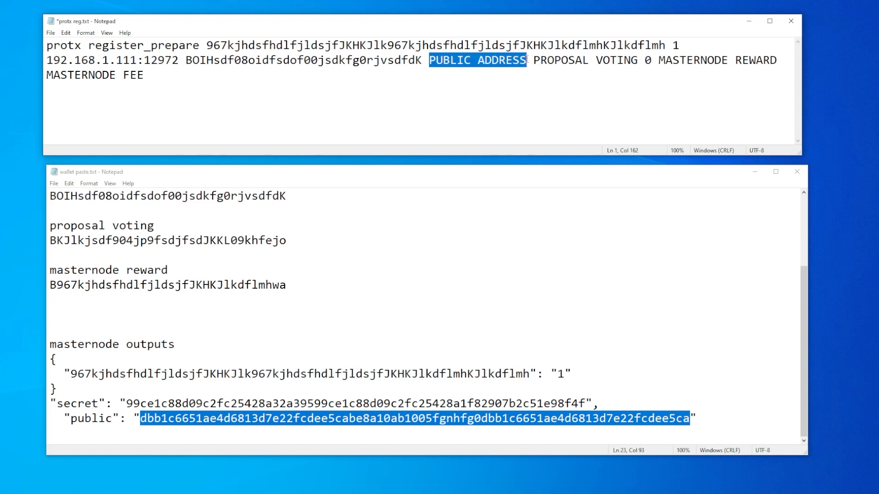
key("ctrl+v")
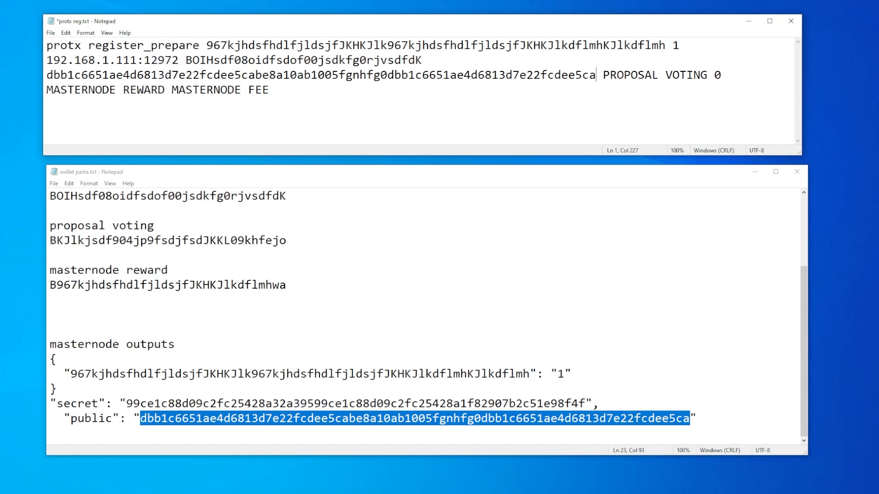
Replace the PROPOSAL VOTING placeholder with the proposal voting address from wallet paste.txt and check the single spaces around the following 0.
left_click_drag(50, 241, 298, 240)
key("ctrl+c")
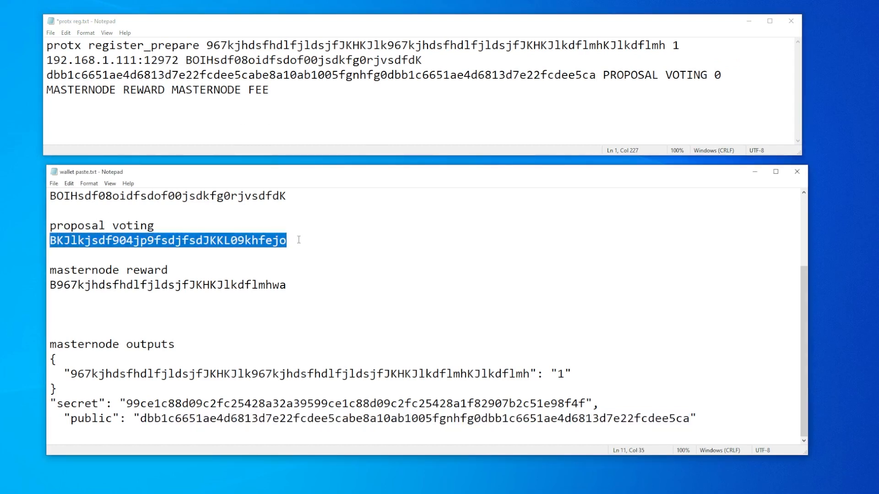
left_click_drag(603, 75, 707, 76)
key("ctrl+v")
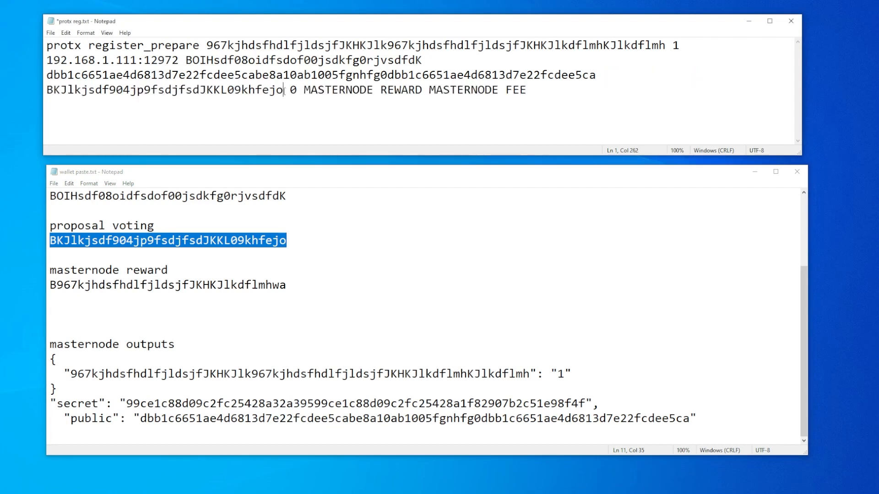
key("shift+Right")
left_click(292, 90)
key("shift+Right")
key("Right")
key("shift+Right")
Replace the MASTERNODE REWARD placeholder in the protx register_prepare command with the masternode reward address from wallet paste.txt.
left_click_drag(304, 90, 421, 89)
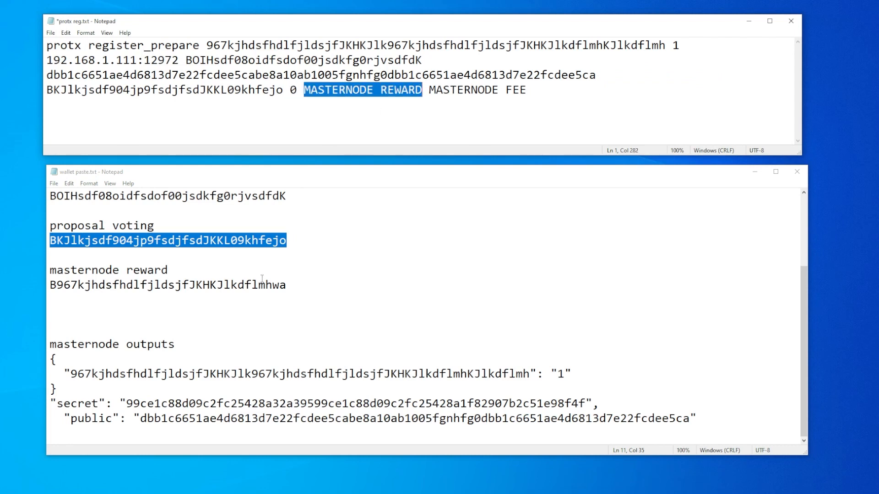
left_click_drag(287, 285, 49, 284)
key("ctrl+c")
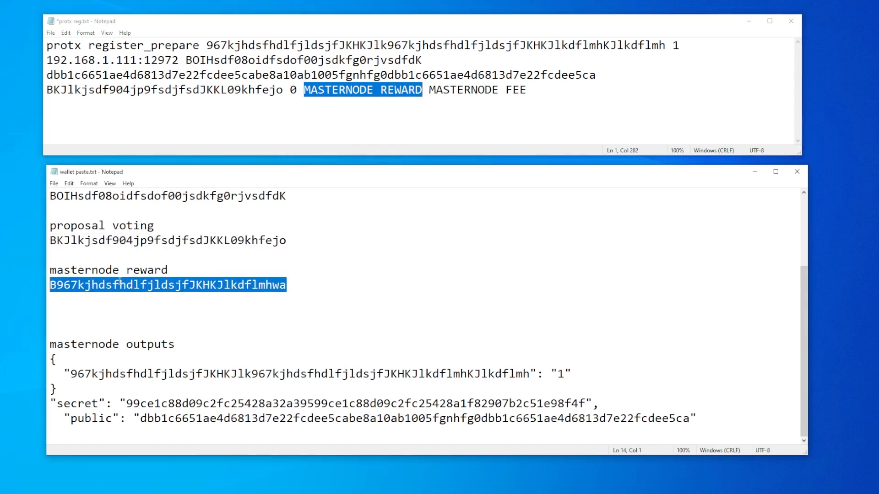
left_click(316, 21)
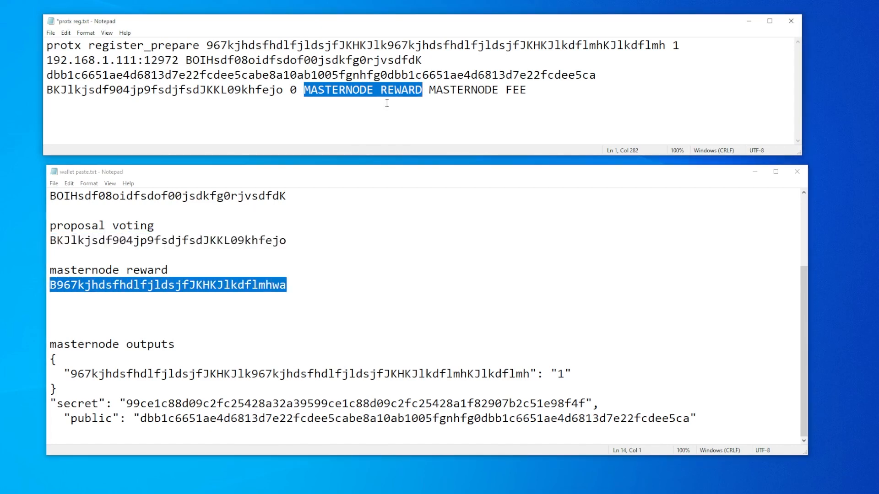
key("ctrl+v")
Replace the MASTERNODE FEE placeholder at the end of the protx register_prepare command with the Masternode fee address from wallet paste.txt.
left_click_drag(548, 92, 645, 91)
scroll(63, 219, "up", 3)
left_click_drag(51, 211, 285, 213)
key("ctrl+c")
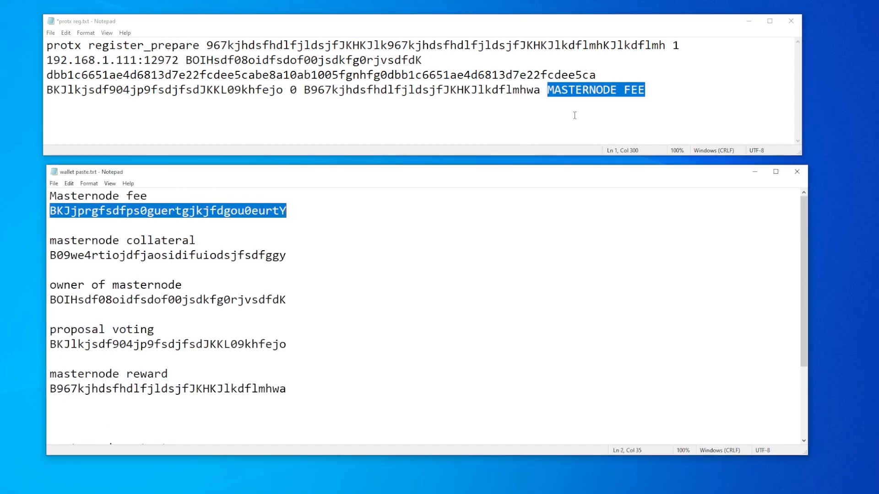
left_click(575, 93)
left_click_drag(549, 93, 674, 103)
key("ctrl+v")
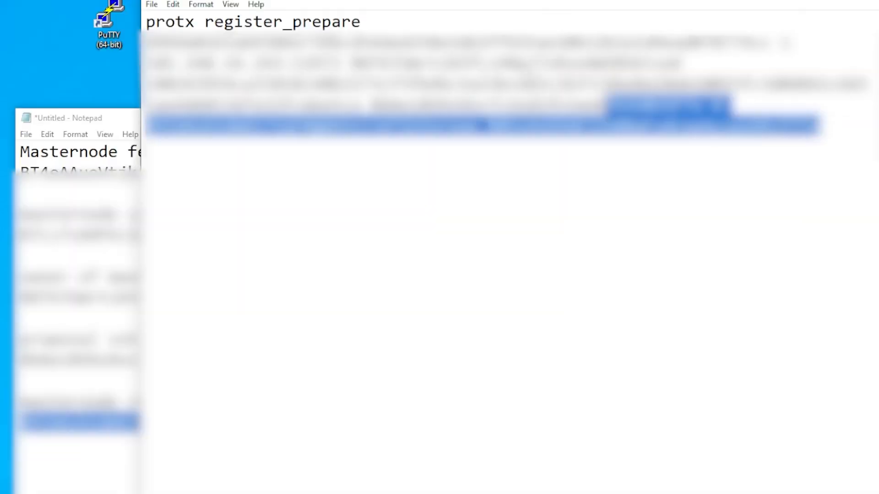
Copy the completed protx register_prepare command from Notepad and run it in the BLOCX wallet console.
left_click_drag(608, 108, 109, 23)
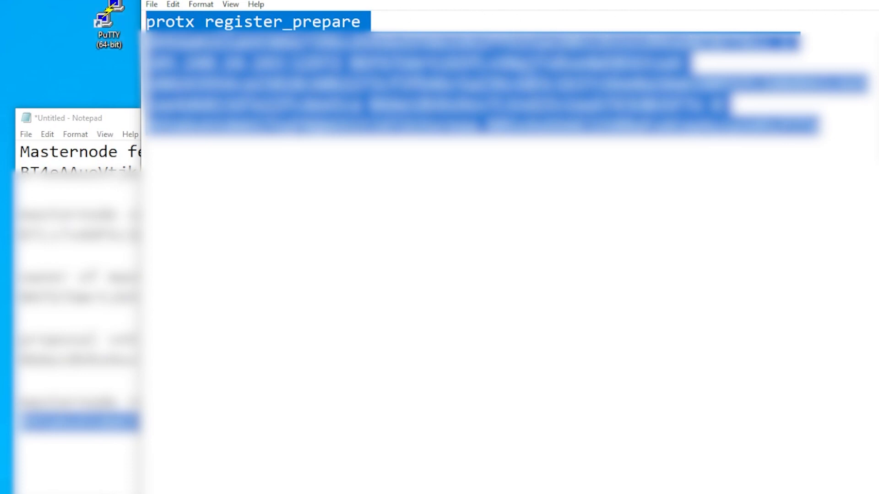
left_click(381, 493)
left_click(338, 458)
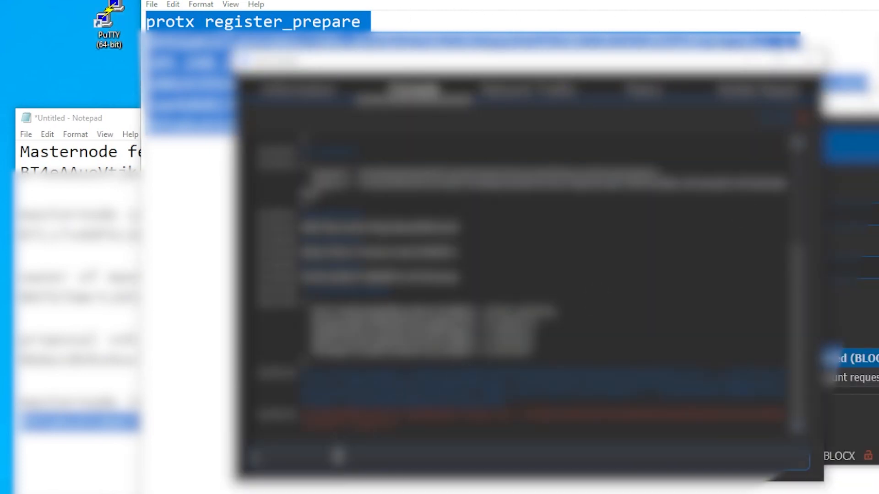
key("ctrl+v")
key("Return")
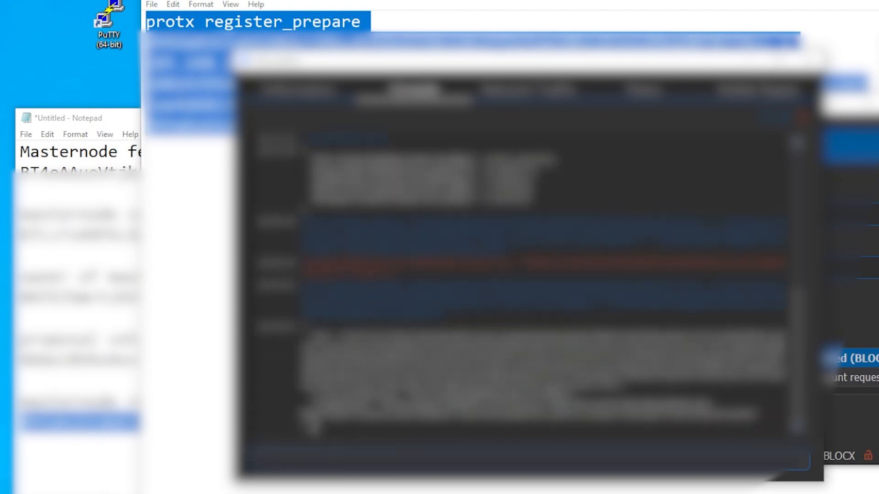
Copy the full protx register_prepare output from the wallet console into Notepad below the command.
left_click_drag(311, 428, 304, 323)
left_click_drag(294, 360, 303, 329)
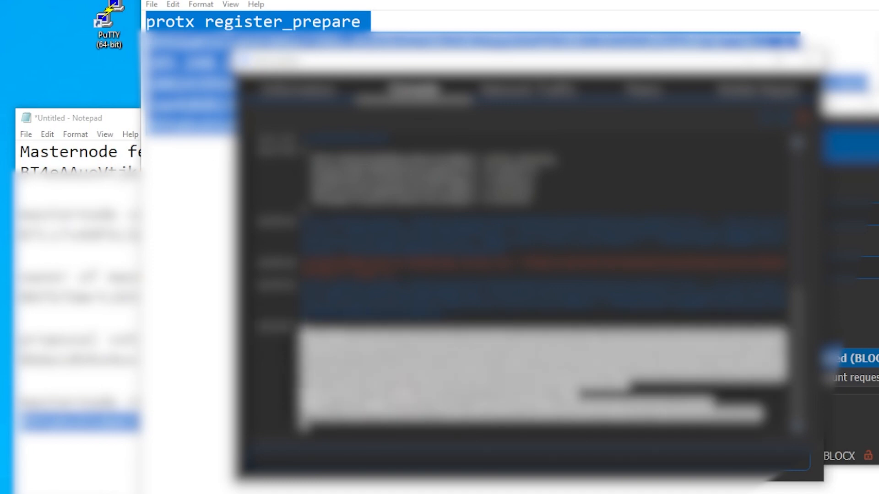
left_click(192, 344)
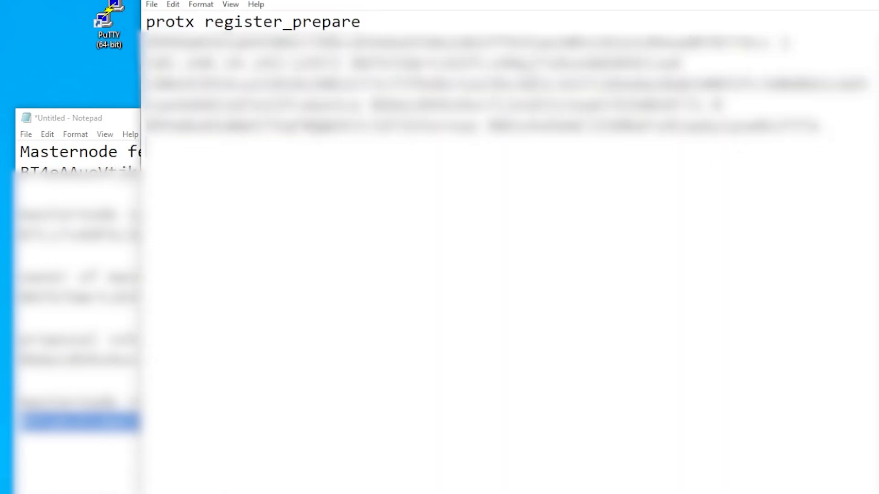
key("ctrl+v")
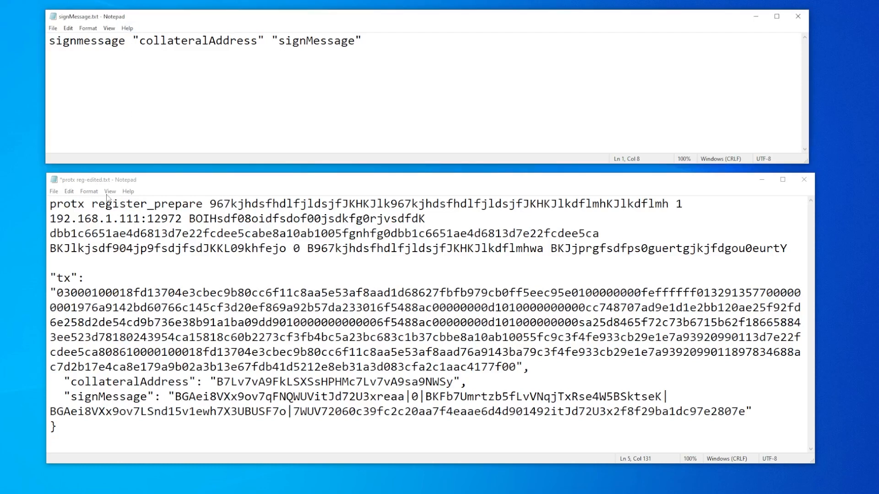
Replace the collateralAddress placeholder in signMessage.txt with the collateralAddress value from the register_prepare output, keeping the quotation marks.
left_click(167, 41)
left_click_drag(140, 42, 257, 42)
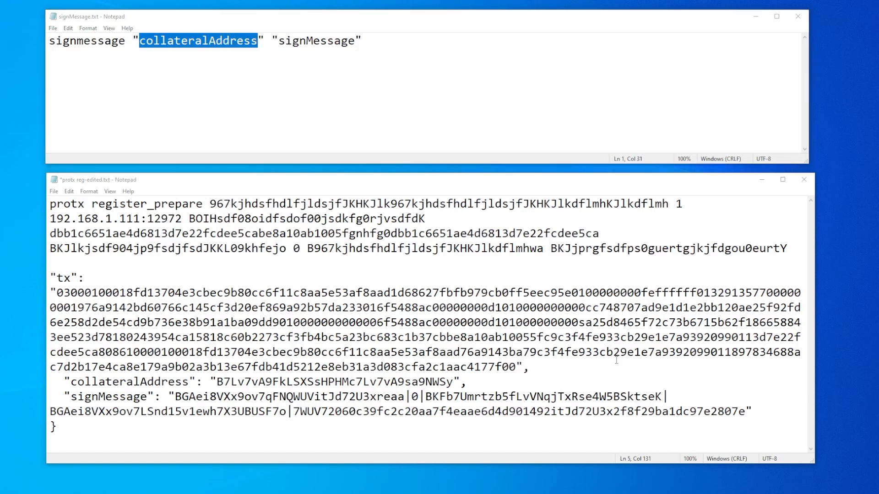
left_click_drag(216, 382, 454, 383)
key("ctrl+c")
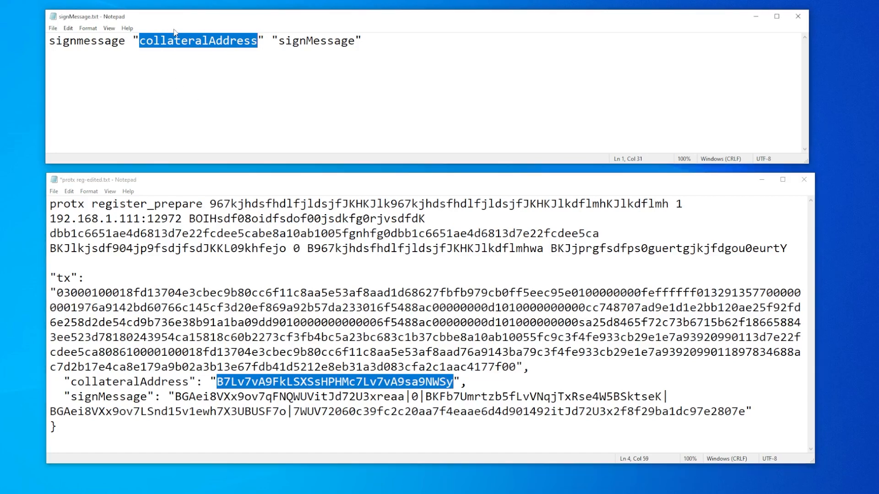
double_click(162, 41)
key("ctrl+v")
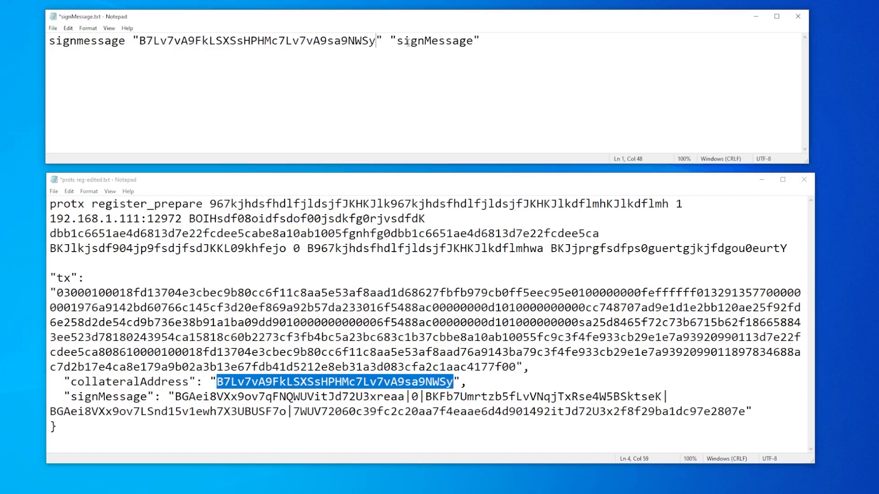
Replace the quoted signMessage placeholder in signMessage.txt with the full signMessage value from the register_prepare output.
left_click_drag(397, 41, 474, 40)
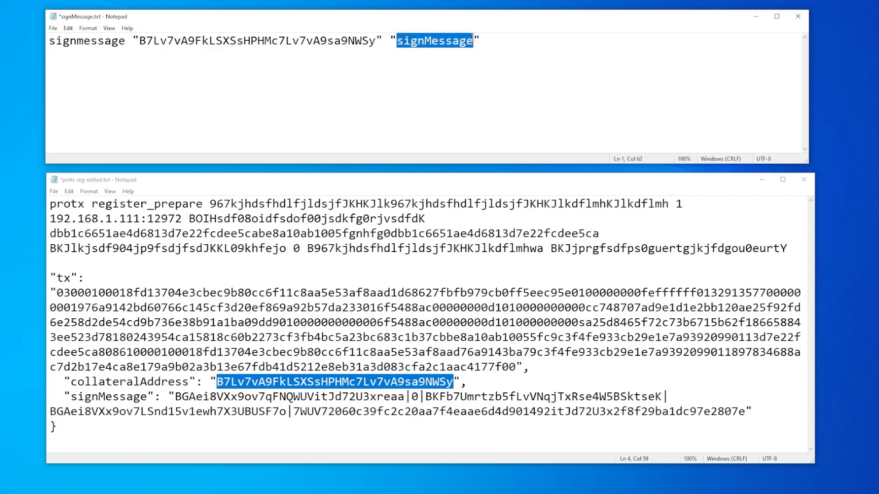
left_click(176, 396)
left_click_drag(176, 396, 745, 411)
key("ctrl+c")
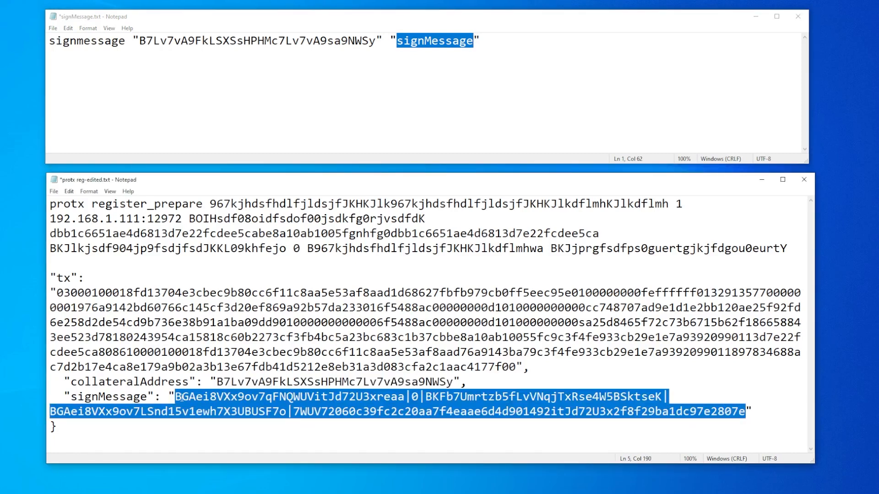
left_click(439, 41)
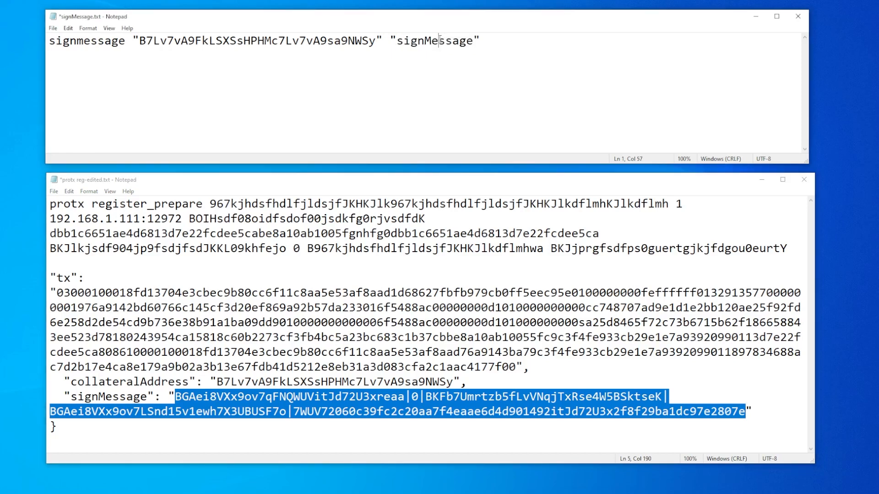
double_click(469, 42)
key("ctrl+v")
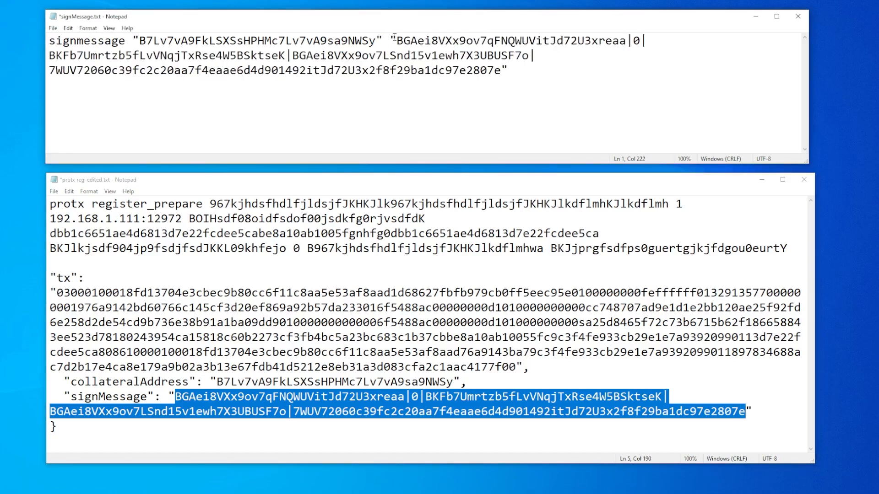
Copy the completed signmessage command from Notepad and run it in the BLOCX wallet console.
left_click(511, 72)
left_click_drag(523, 74, 134, 15)
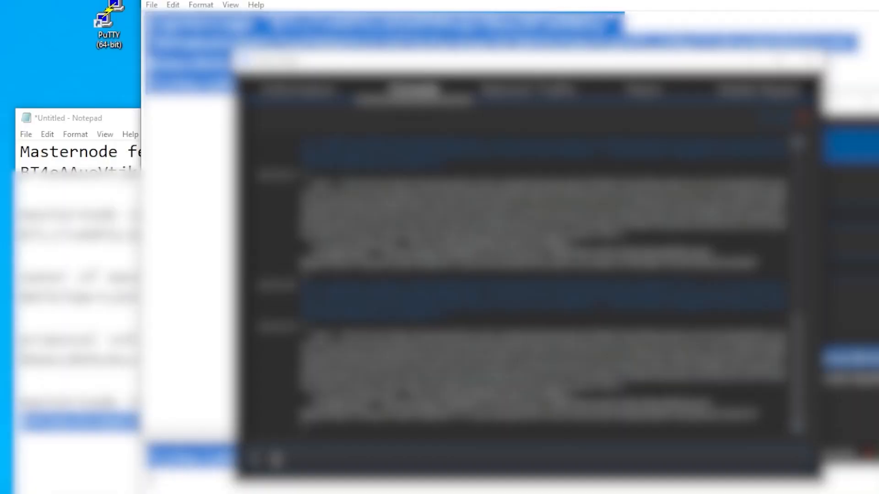
key("ctrl+v")
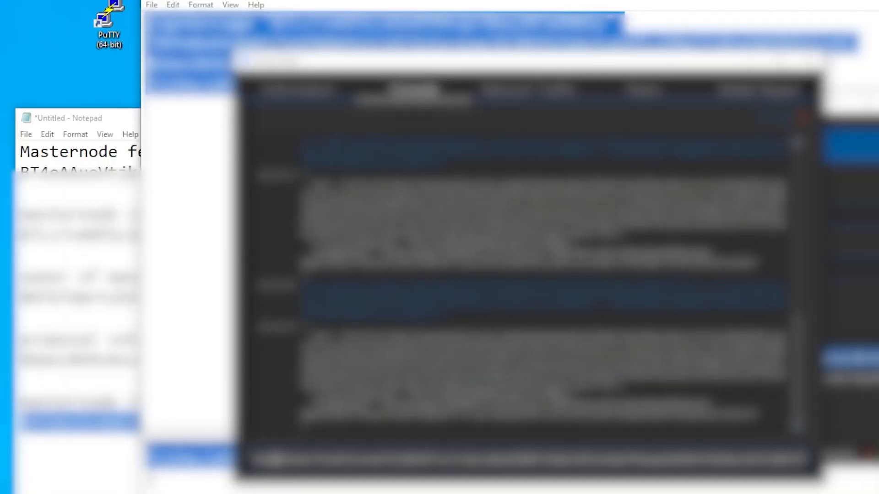
key("Return")
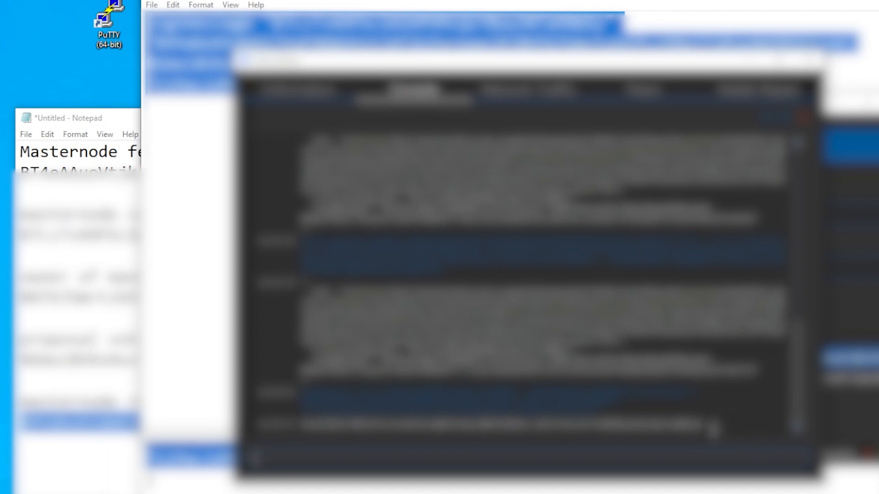
Copy the signature output by signmessage from the wallet console into Notepad, a few lines below the signmessage command.
triple_click(711, 426)
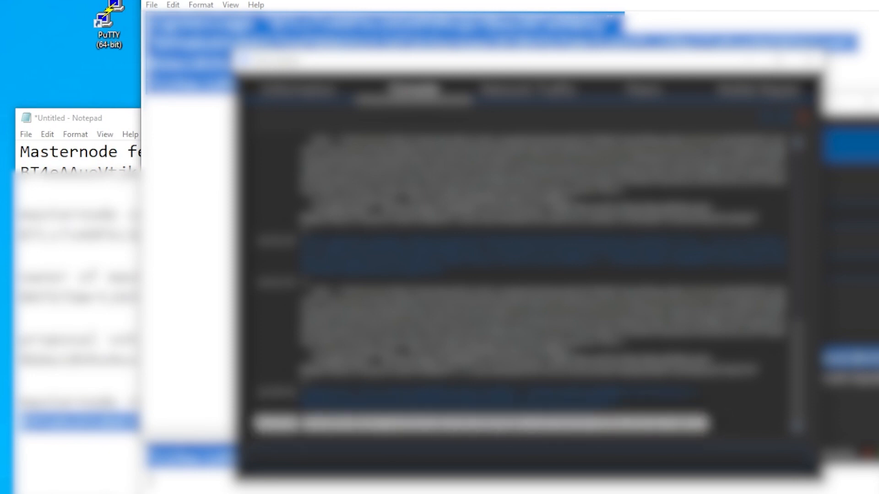
left_click(202, 256)
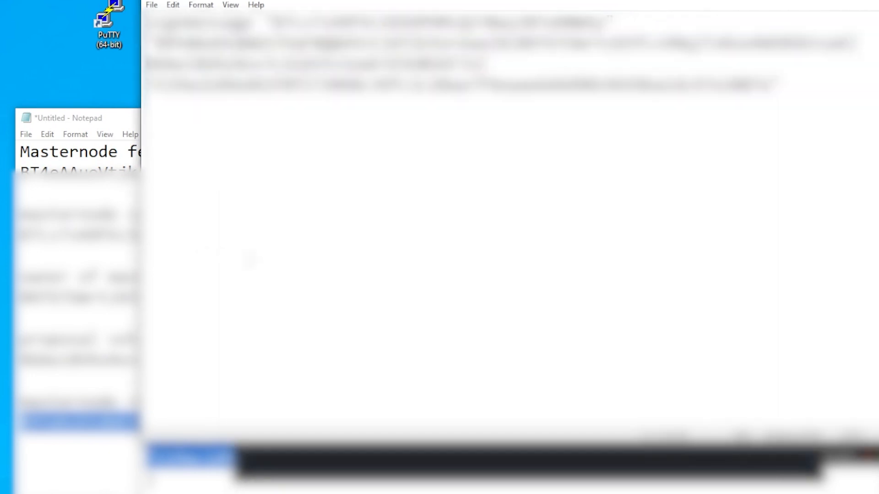
key("Return")
key("Return")
key("Return")
key("ctrl+v")
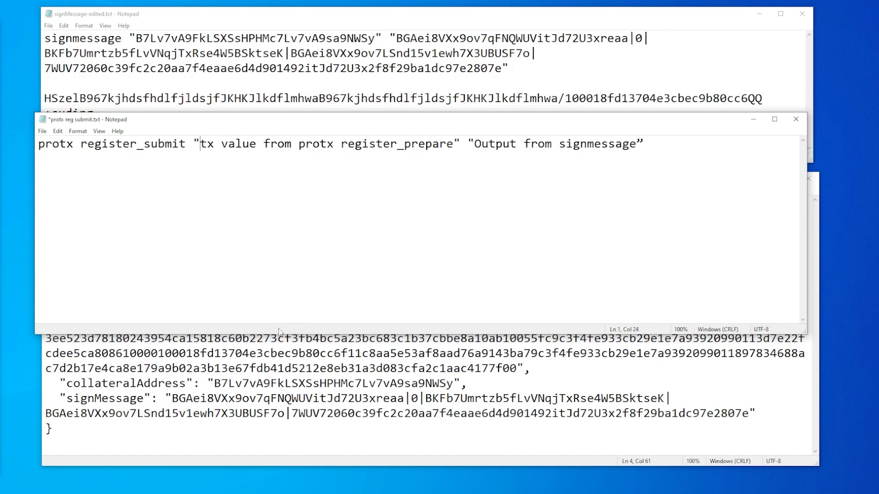
Replace the tx placeholder in protx reg submit.txt, including its quotation marks, with the tx value from the register_prepare output.
left_click(278, 348)
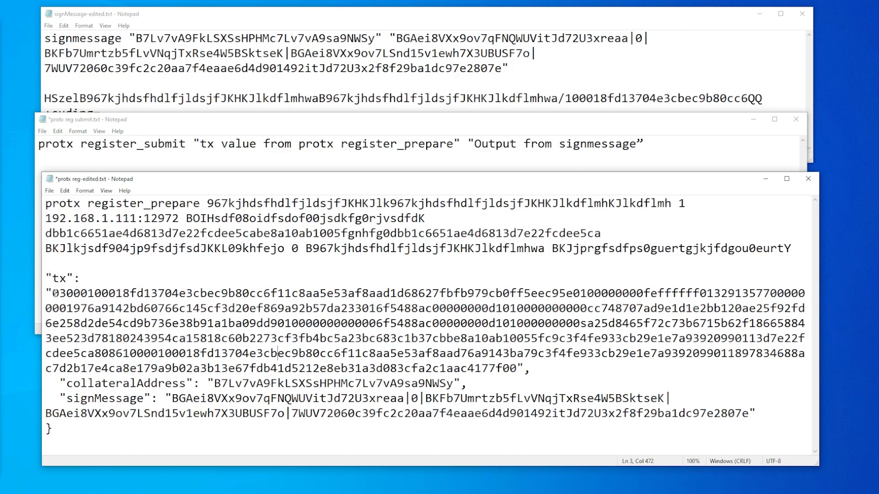
left_click_drag(52, 294, 517, 369)
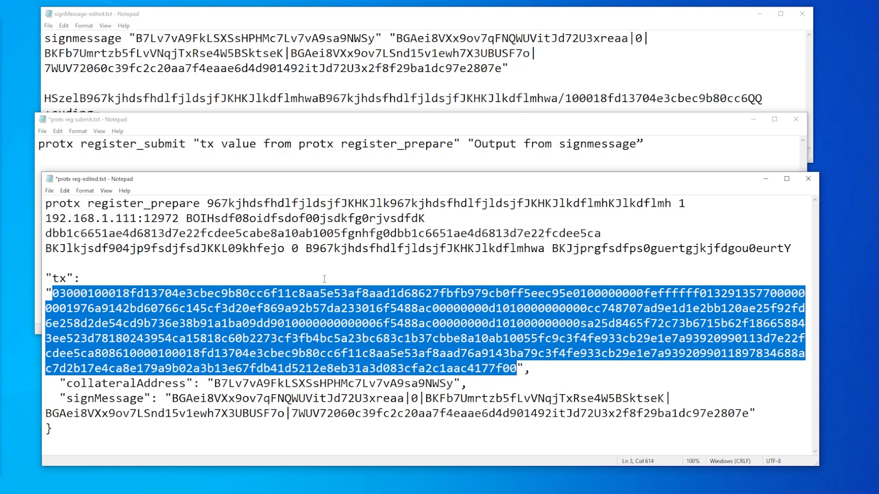
left_click(218, 122)
left_click(198, 143)
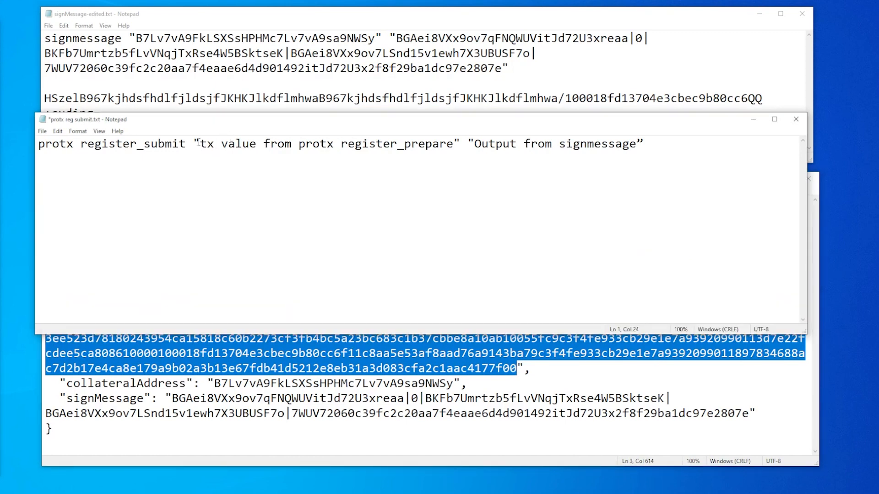
left_click_drag(193, 144, 461, 143)
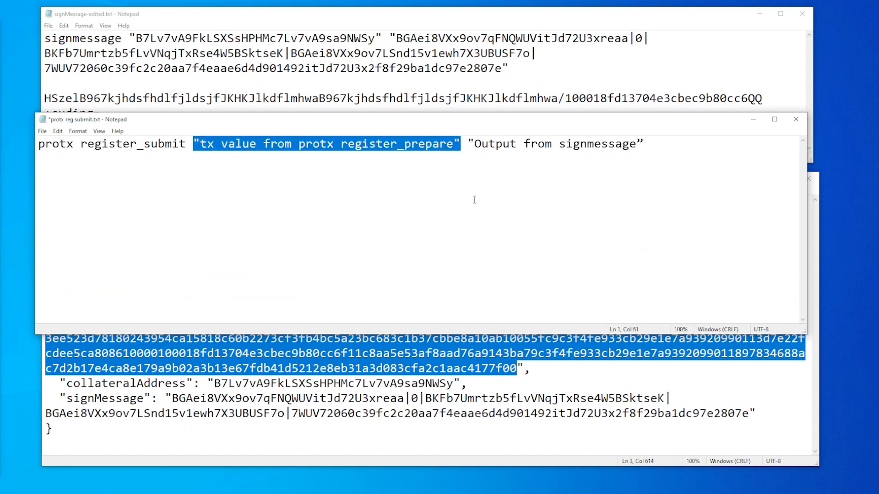
key("ctrl+v")
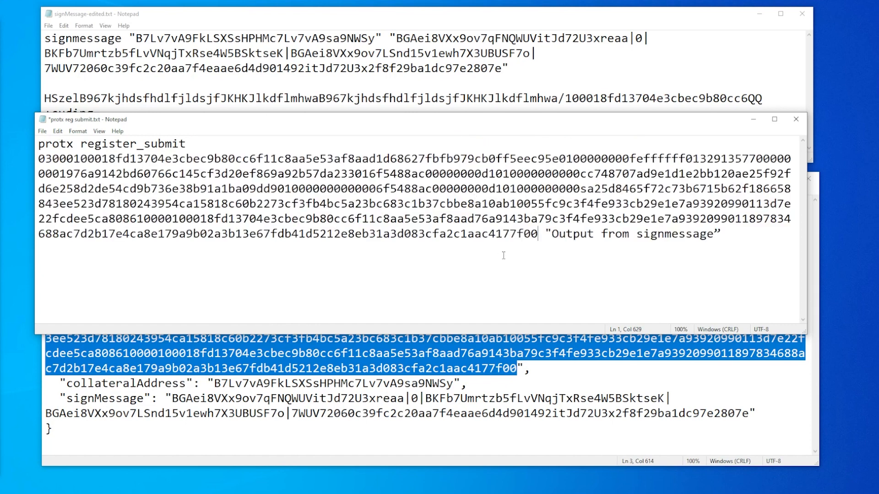
Replace the "Output from signmessage" placeholder, including its quotation marks, with the signature saved in signMessage-edited.txt.
left_click_drag(539, 234, 720, 229)
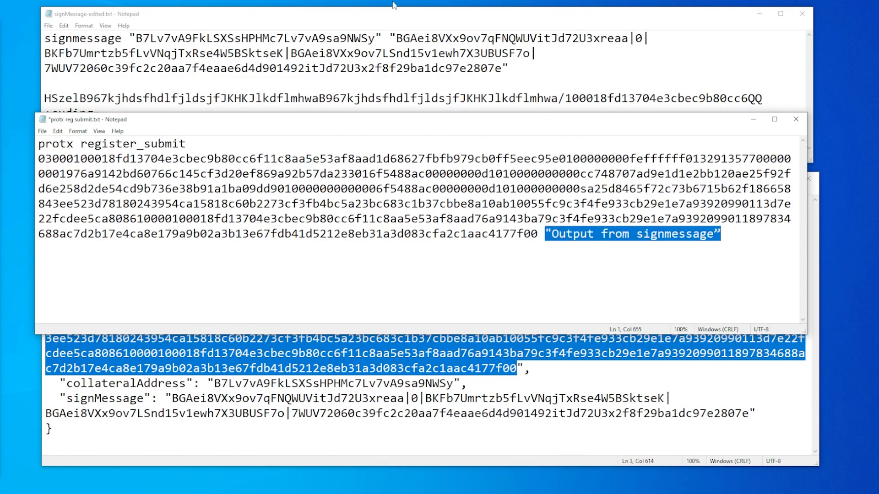
left_click(336, 20)
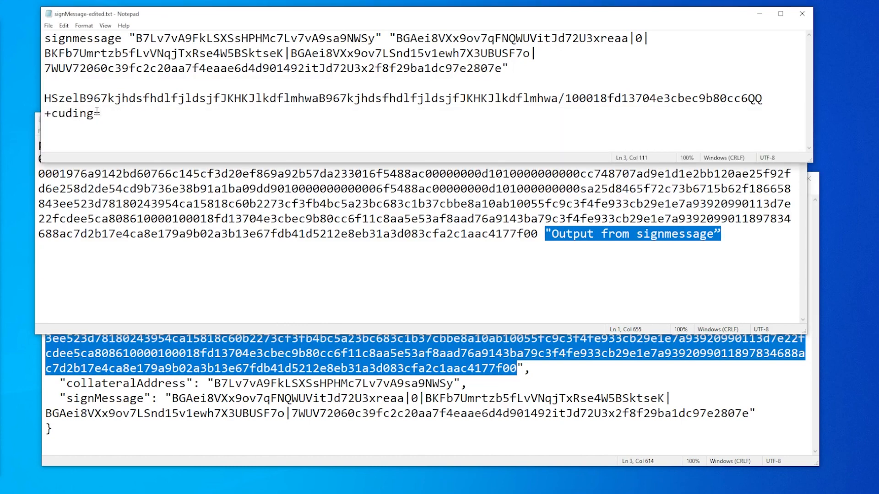
left_click_drag(102, 114, 40, 102)
key("ctrl+c")
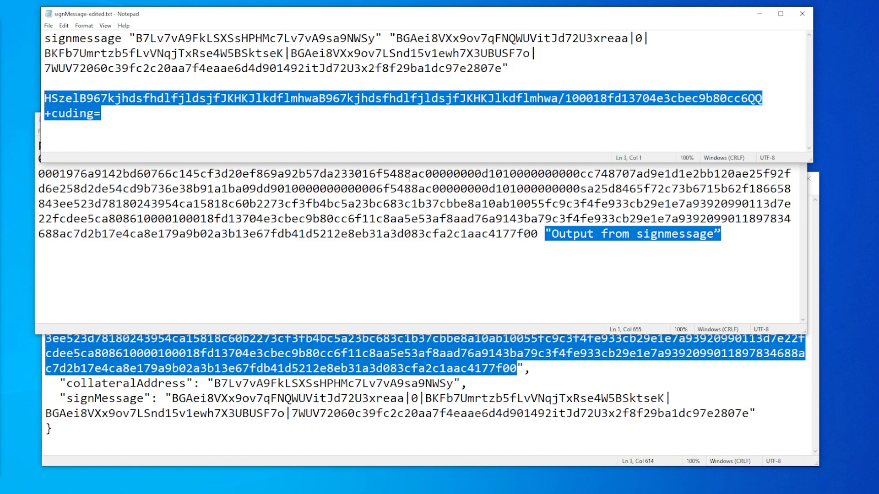
left_click(707, 273)
left_click_drag(722, 234, 547, 233)
key("ctrl+v")
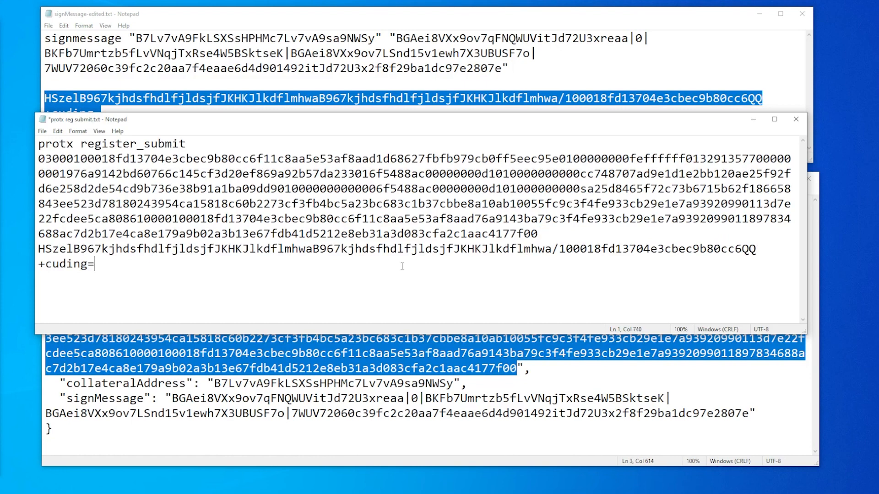
Copy the completed protx register_submit command from Notepad and run it in the BLOCX wallet console.
left_click_drag(97, 264, 18, 141)
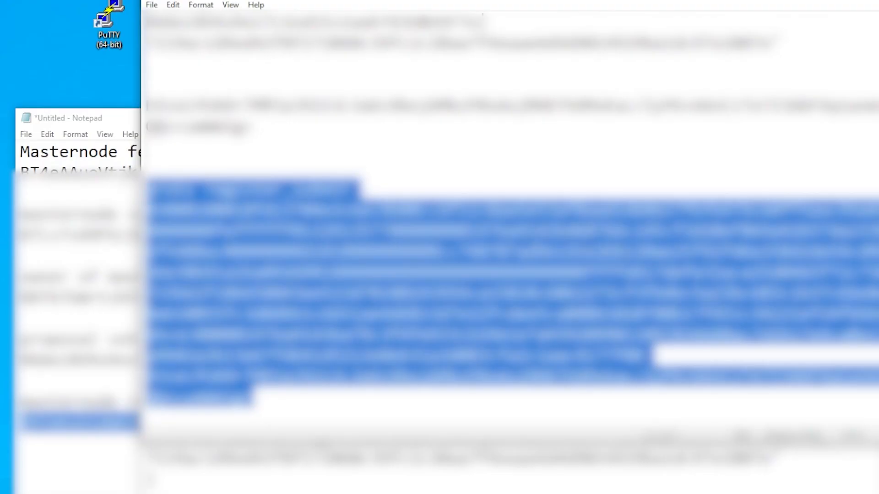
left_click(736, 490)
left_click(443, 459)
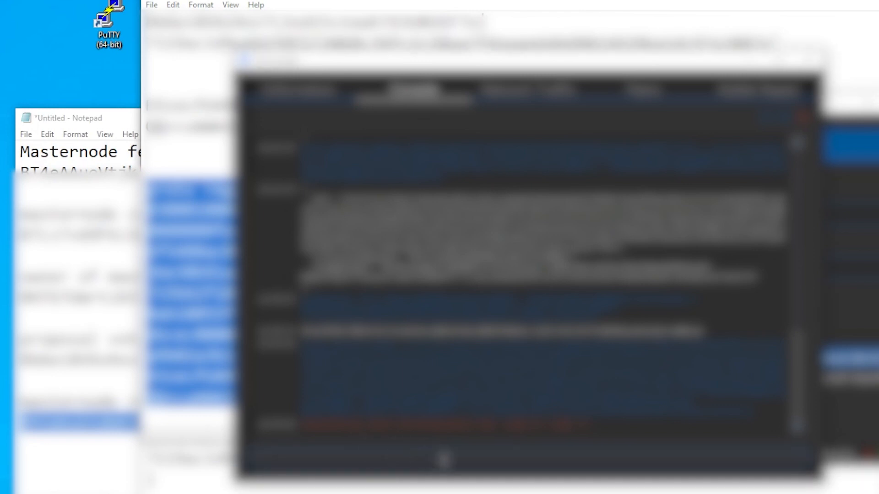
key("ctrl+v")
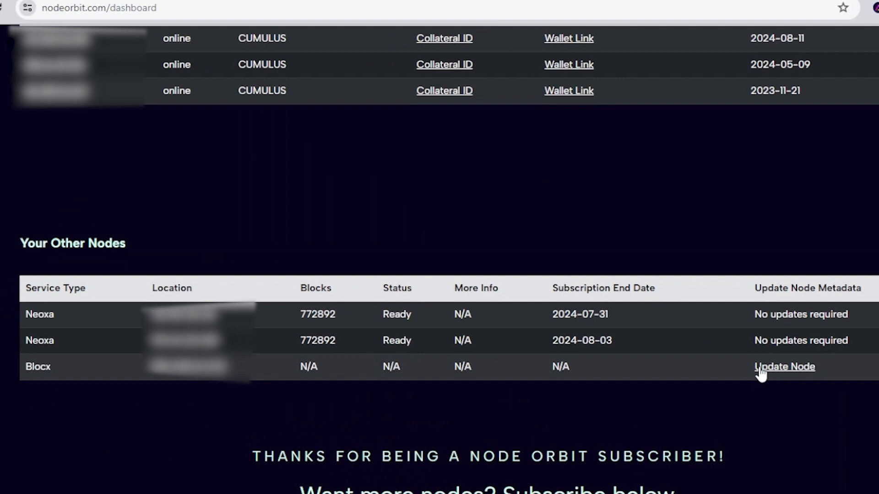
In the Node Orbit dashboard, open the update form for the Blocx node and paste the masternode key into the Key field.
left_click(787, 368)
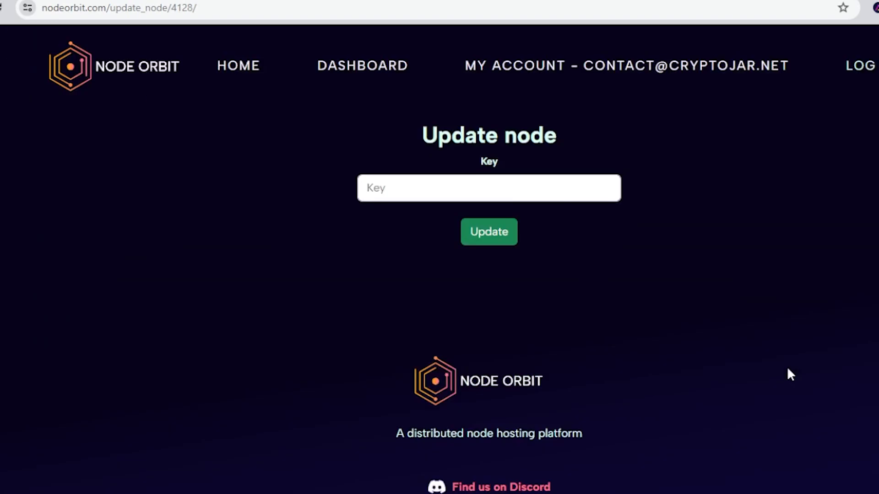
right_click(408, 189)
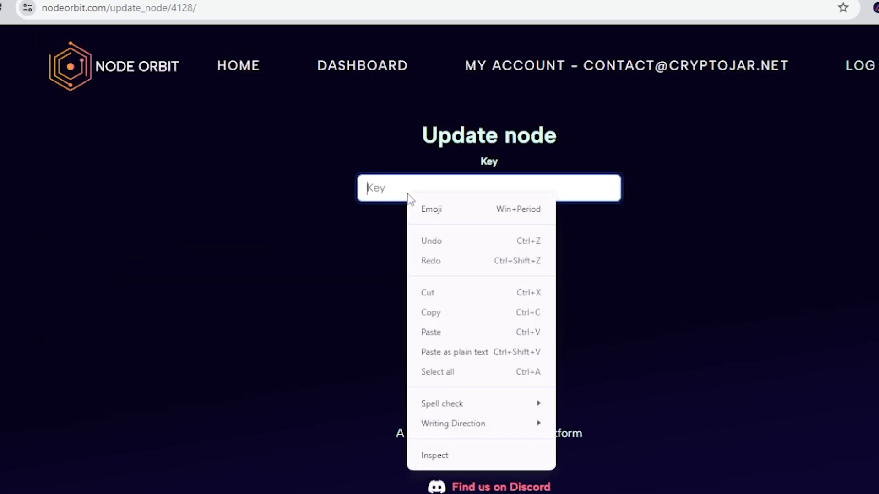
left_click(447, 332)
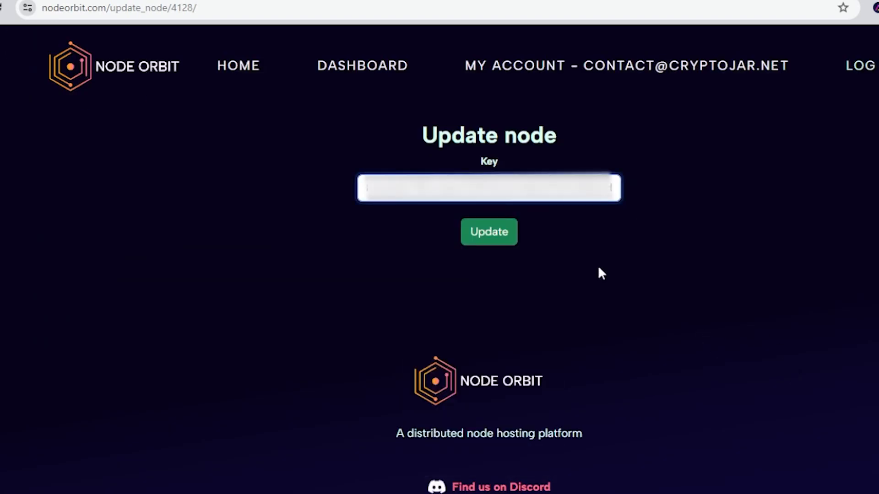